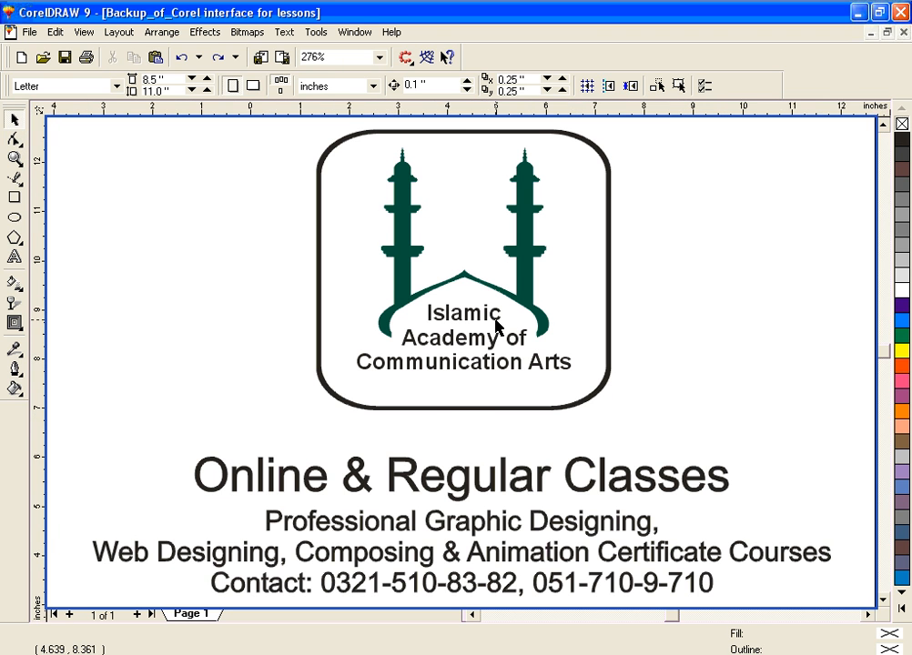
Step: Draw a rectangle about 2.5 by 2.0 inches in the empty page area below the contact line
key("F3")
key("F2")
left_click_drag(231, 364, 670, 603)
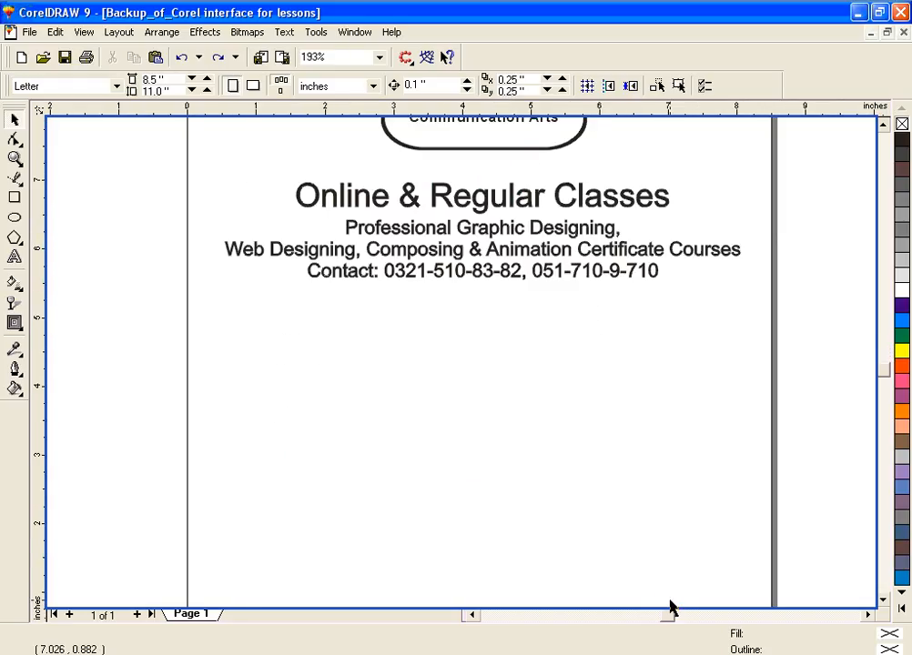
key("F2")
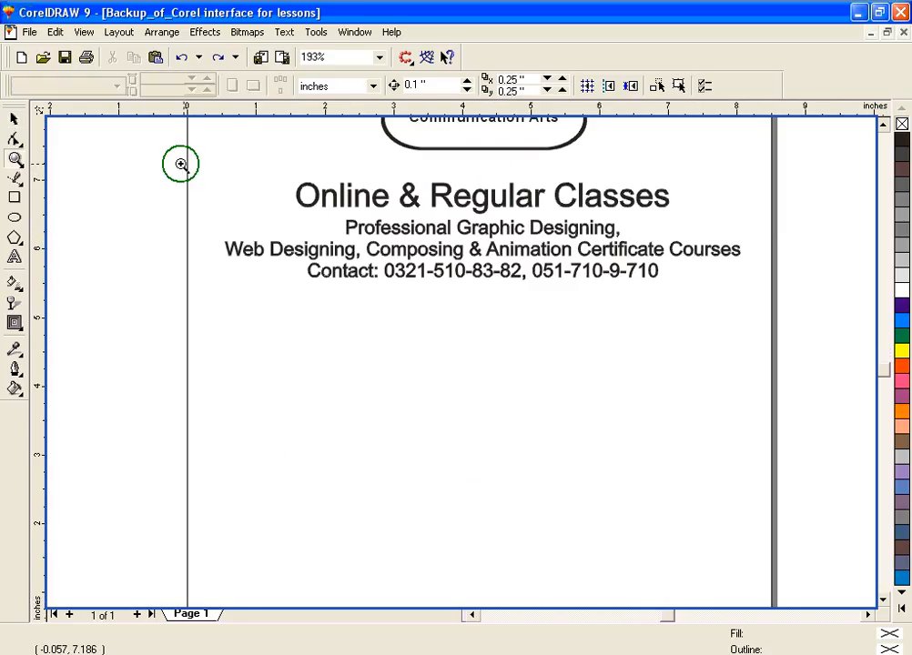
left_click_drag(181, 164, 783, 602)
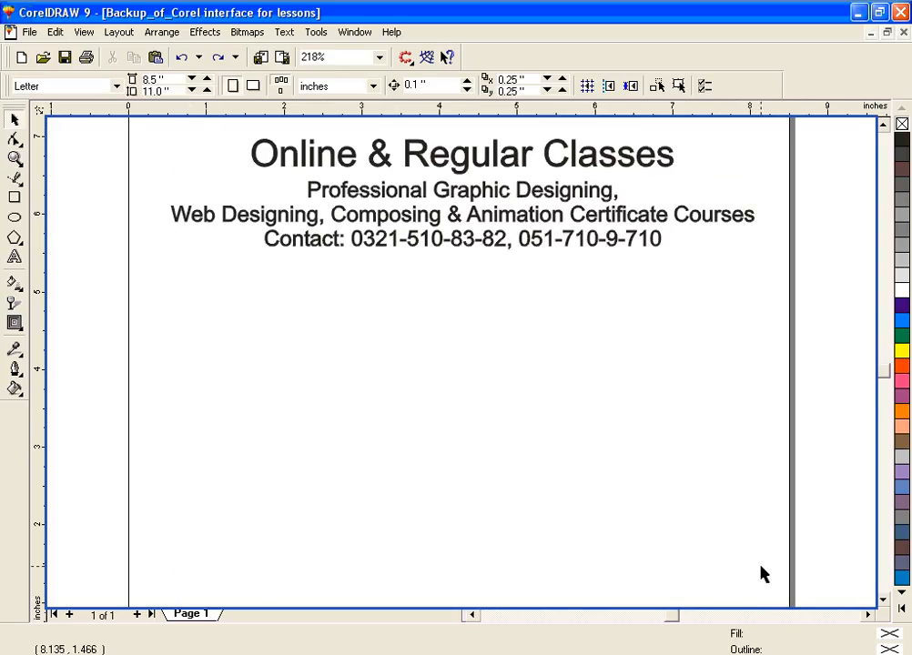
left_click(14, 199)
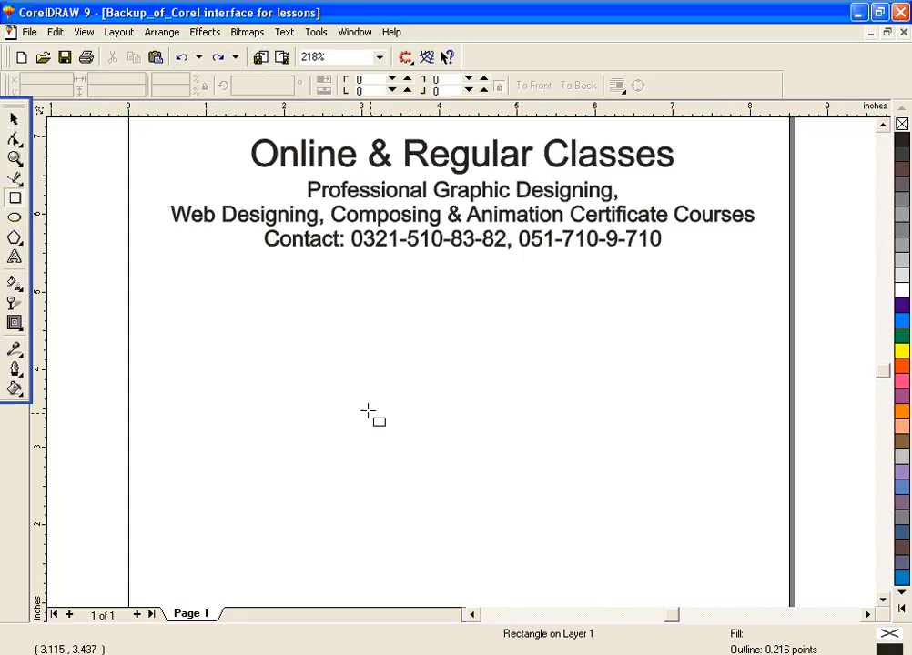
left_click_drag(364, 405, 561, 563)
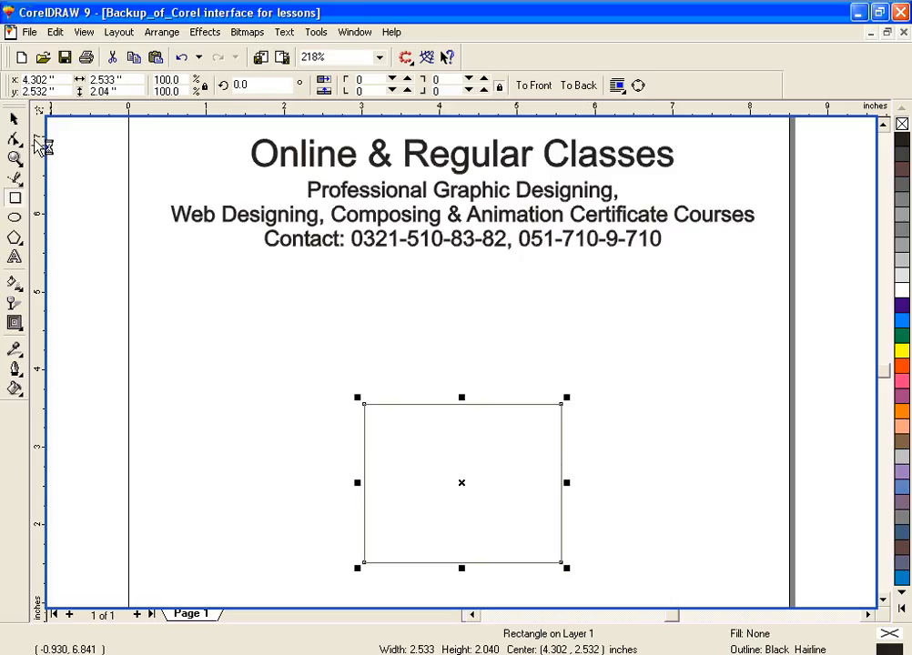
Step: Switch the rectangle to its rotate and skew handles, then back to its sizing handles
left_click(14, 119)
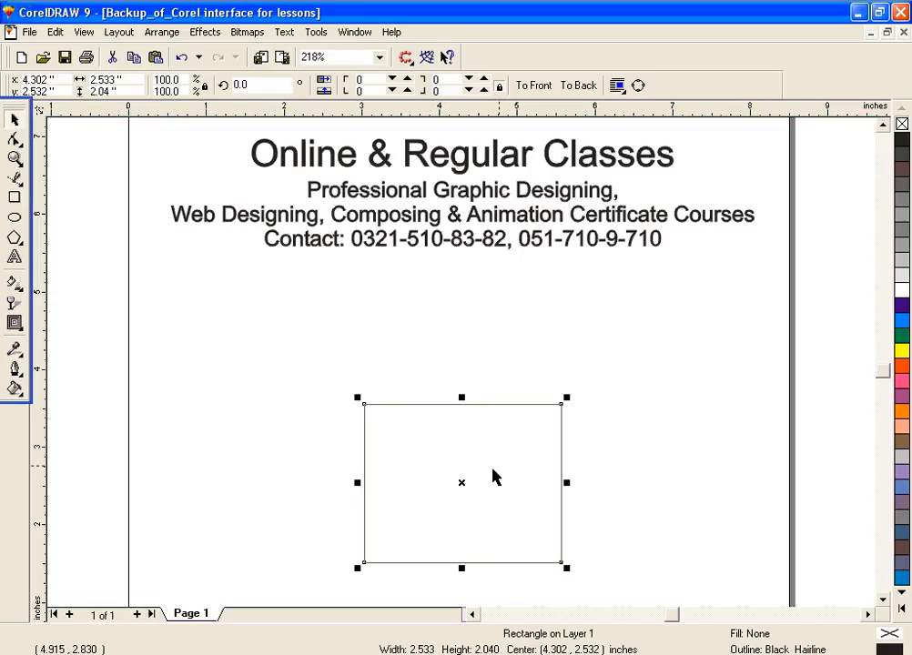
left_click(465, 484)
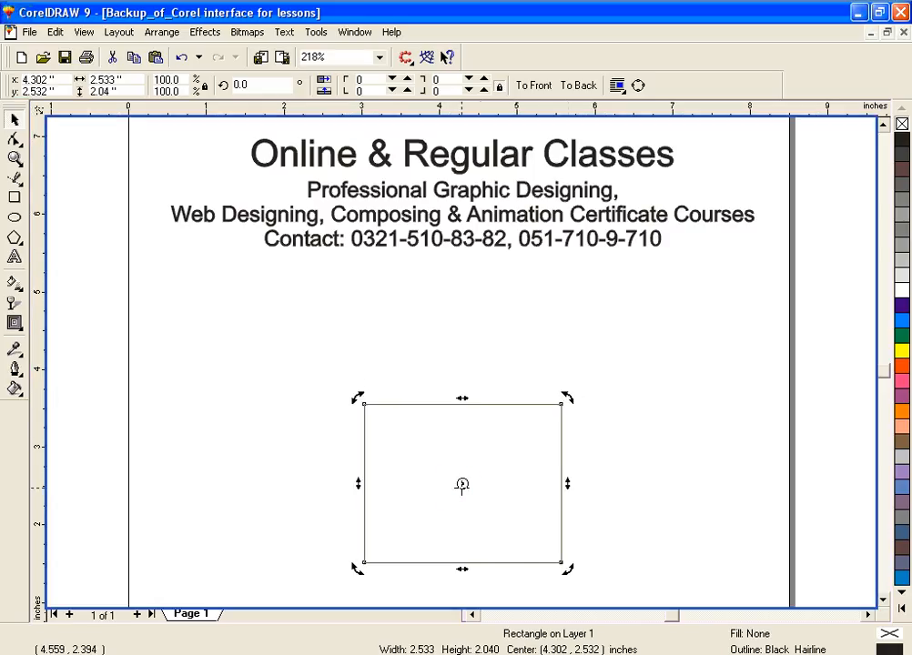
left_click(460, 487)
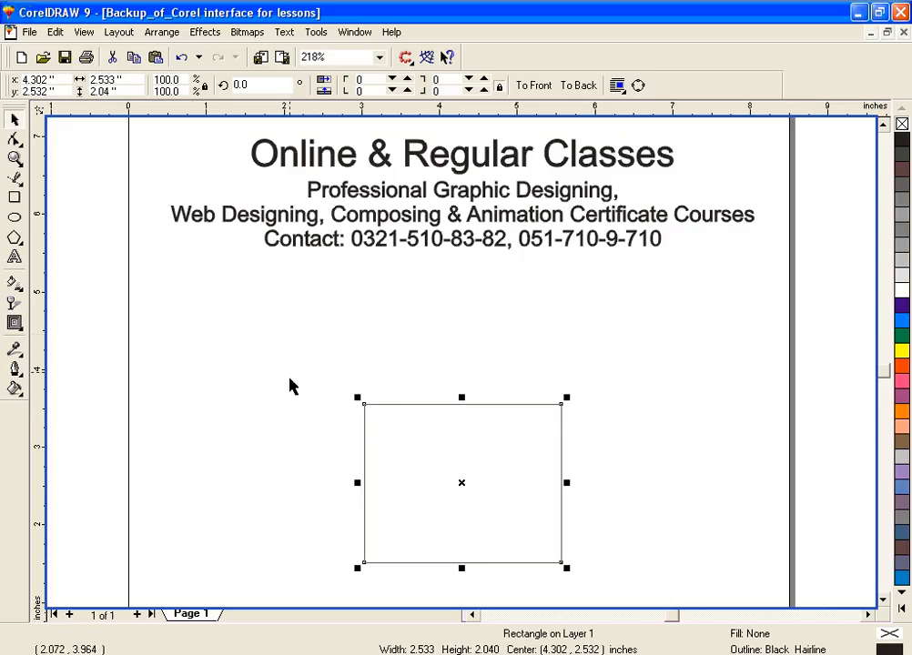
Step: Round all four corners of the rectangle with the Shape tool to a roundness of about 36
left_click(14, 138)
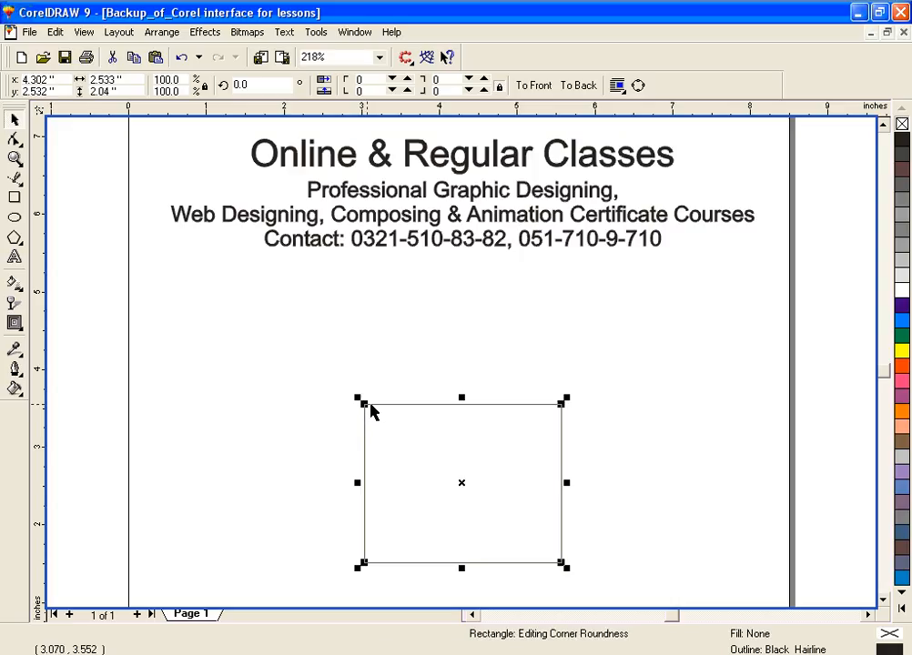
key("space")
key("space")
left_click(15, 139)
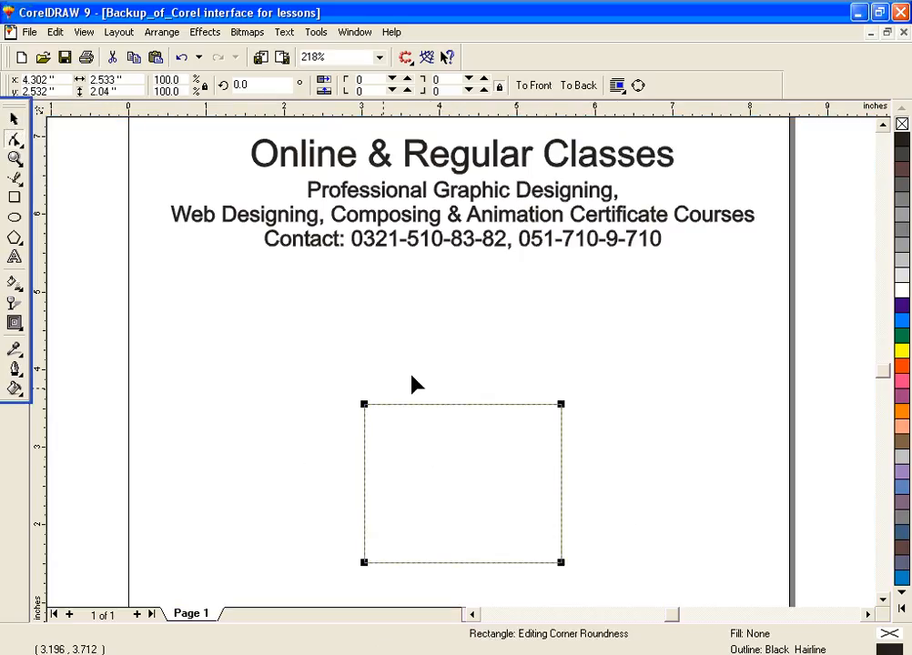
left_click(366, 407)
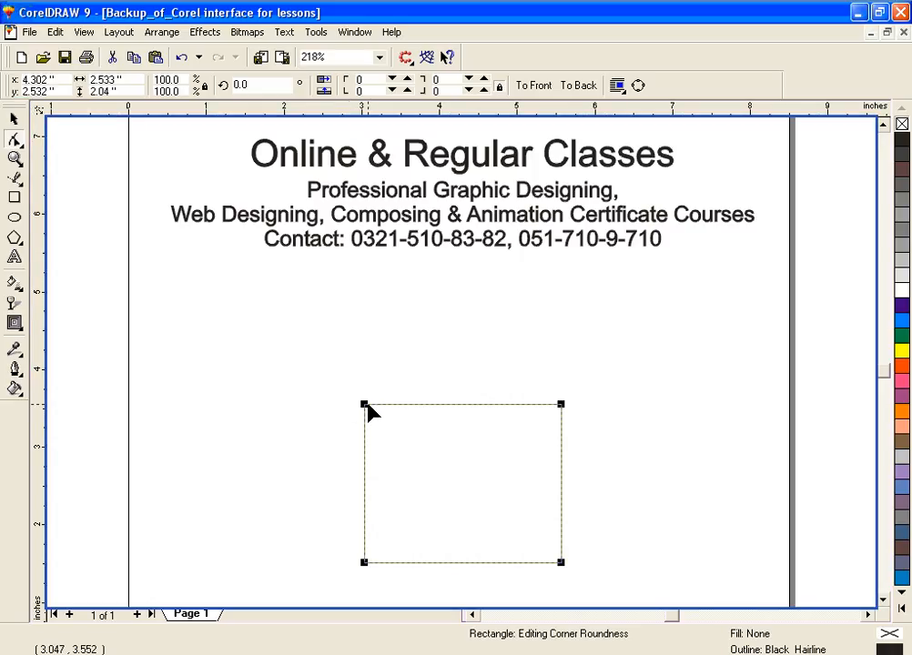
left_click_drag(365, 406, 393, 405)
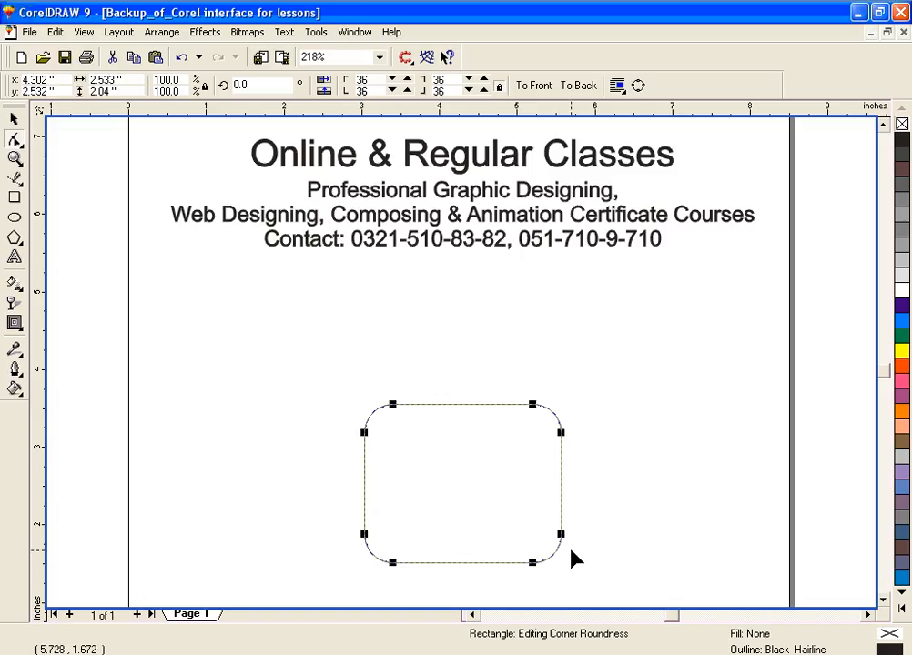
Step: Vary the rectangle's corner roundness through about 28 and 44, finish at 20, and convert it to curves
left_click(392, 404)
left_click_drag(391, 404, 386, 404)
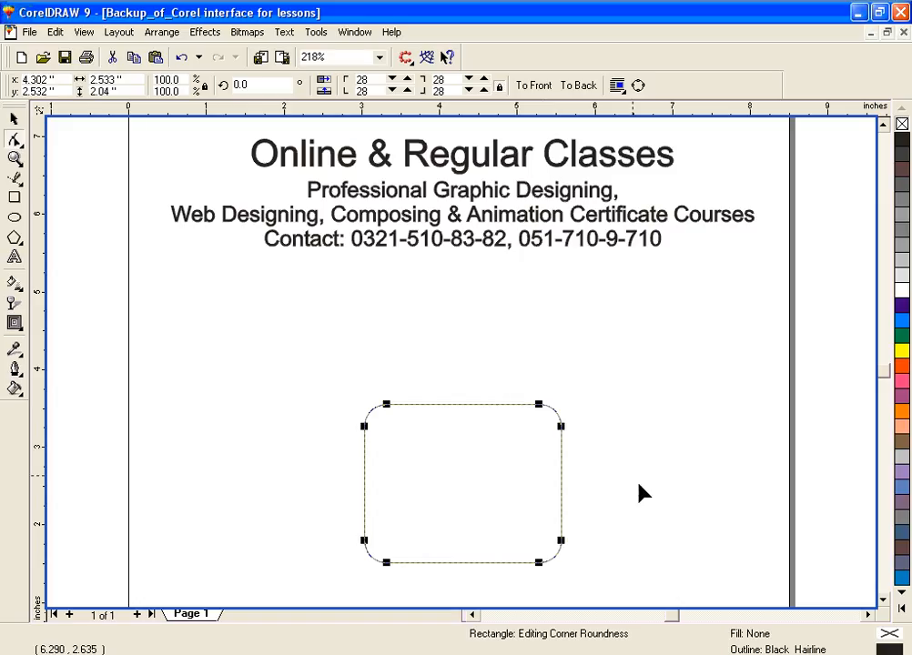
left_click(884, 602)
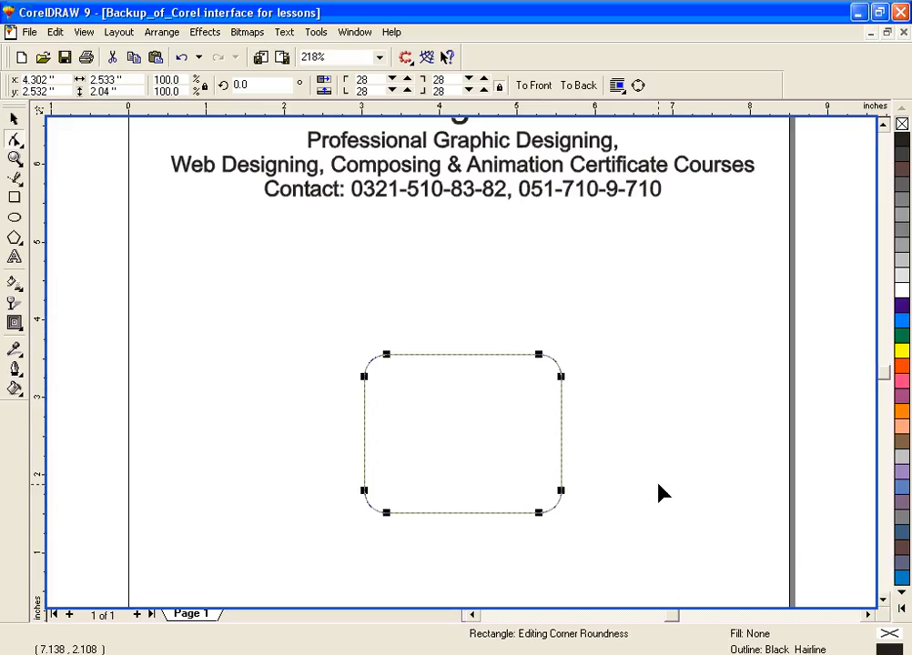
mouse_move(390, 358)
left_mouse_down()
mouse_move(377, 356)
mouse_move(411, 359)
mouse_move(380, 356)
mouse_move(400, 356)
left_mouse_up()
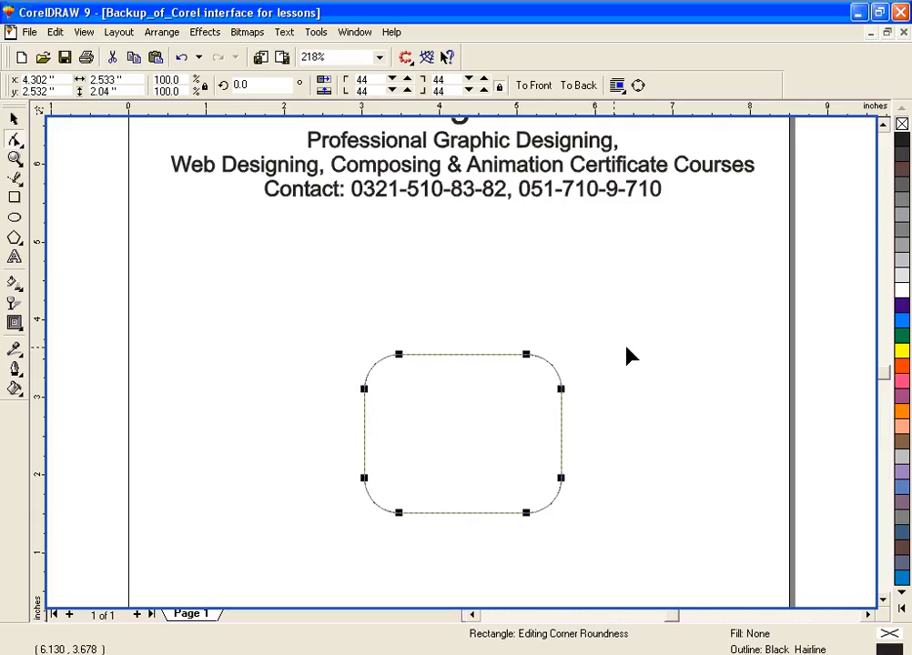
left_click_drag(400, 357, 380, 358)
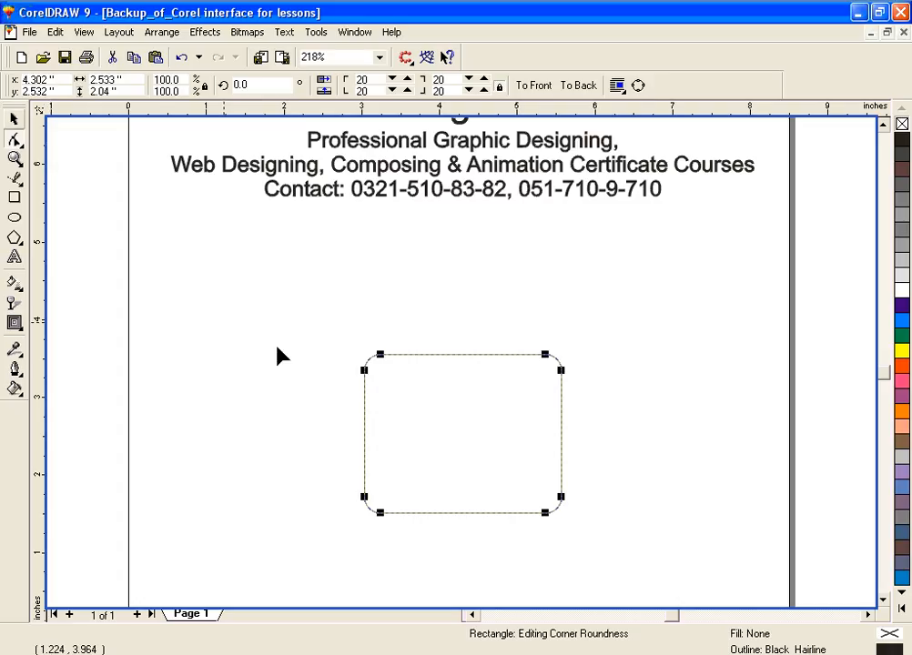
key("ctrl+q")
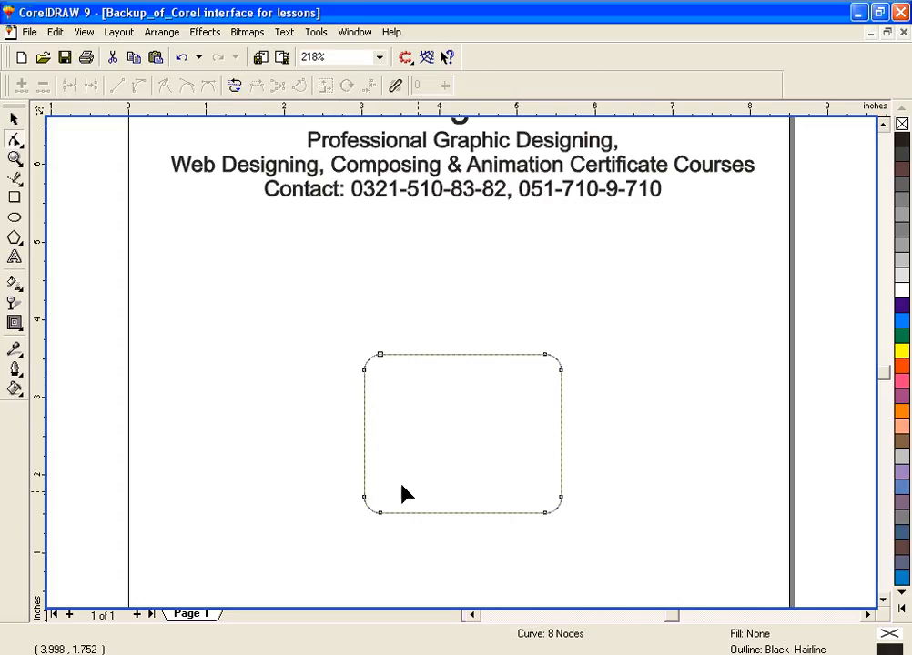
Step: Try adding a node in the middle of the top edge and pulling it upward
left_click(447, 355)
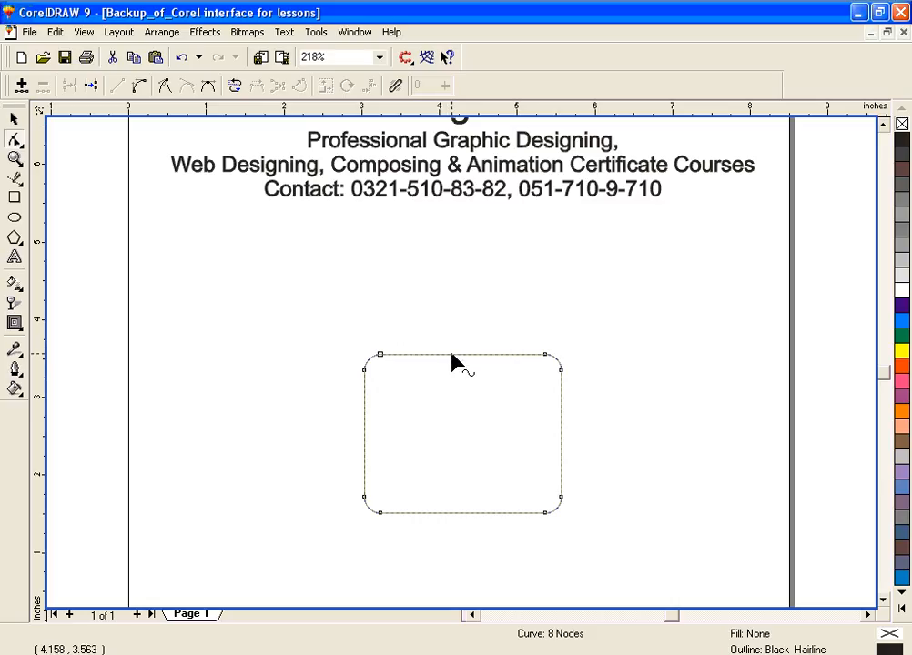
double_click(452, 355)
left_click_drag(452, 354, 454, 318)
key("ctrl+z")
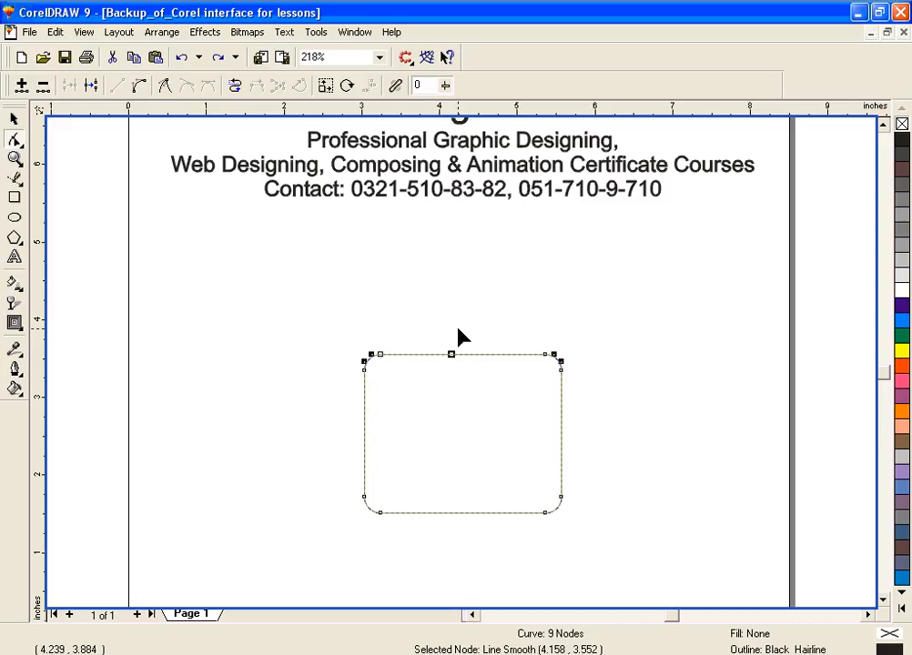
key("Delete")
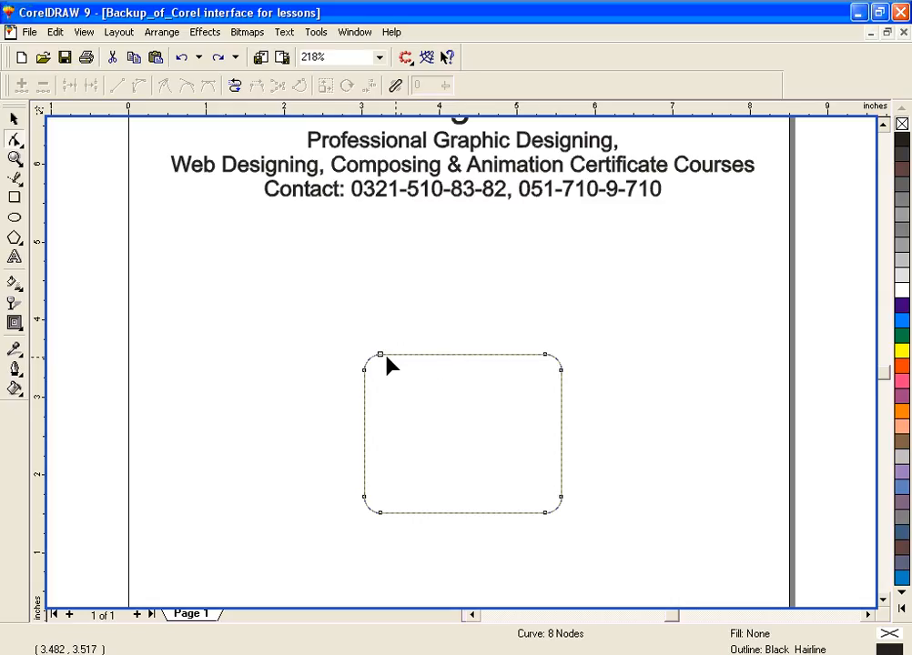
Step: Try raising the node at the left end of the top edge
left_click_drag(379, 354, 377, 329)
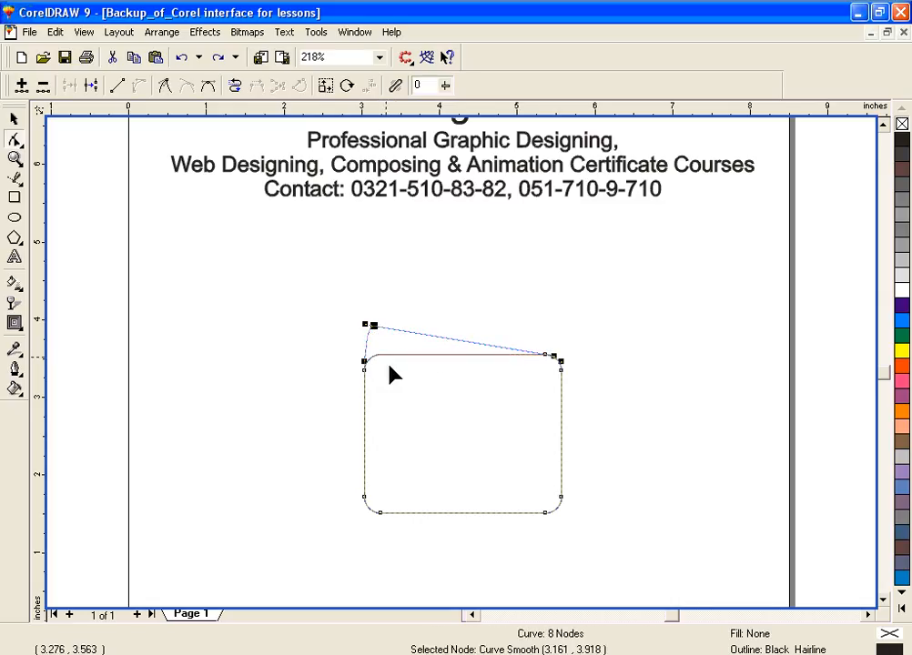
mouse_move(550, 360)
left_mouse_down()
mouse_move(545, 300)
mouse_move(447, 261)
mouse_move(549, 354)
left_mouse_up()
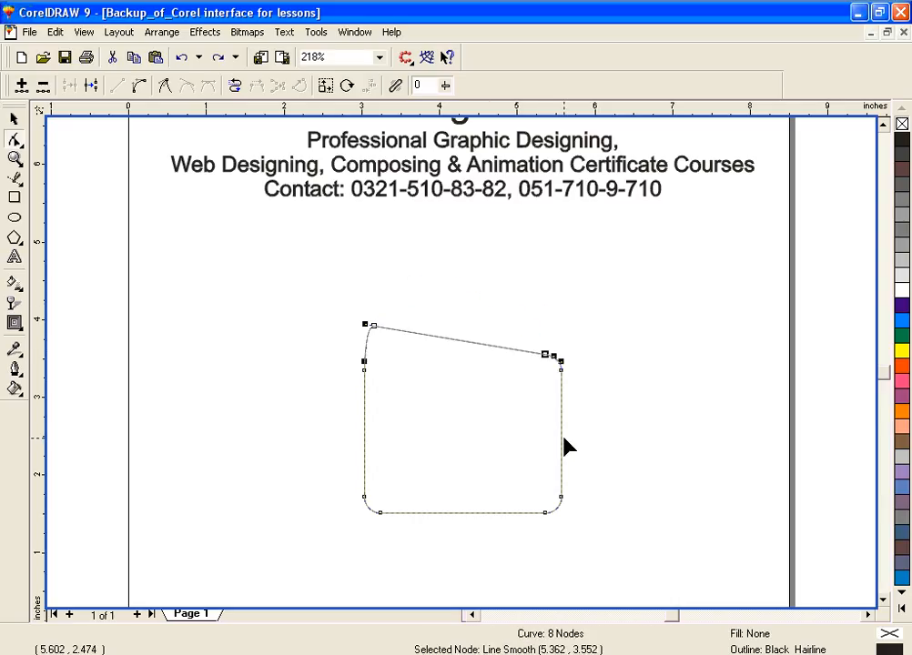
key("ctrl+z")
left_click(685, 369)
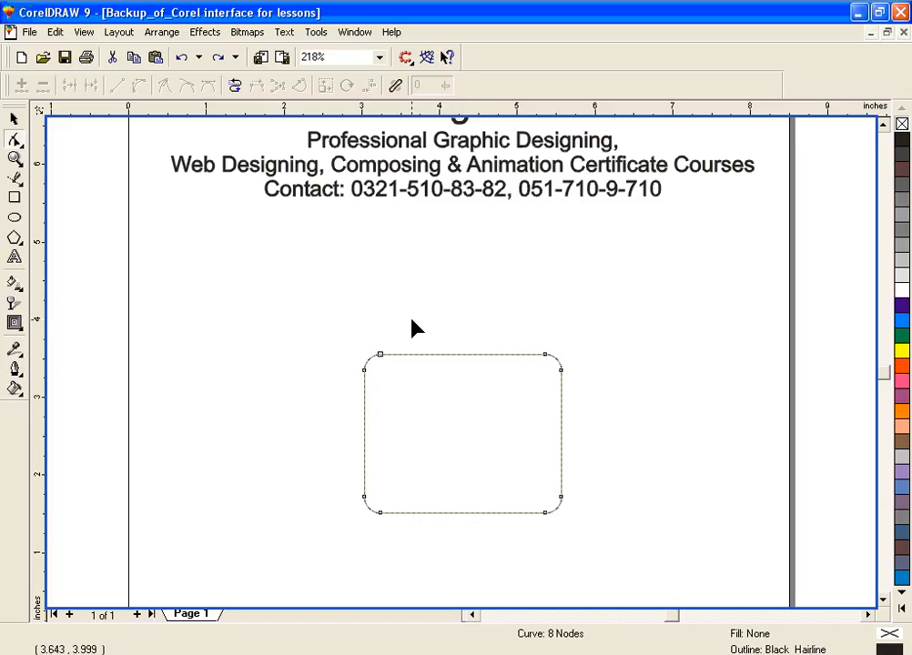
Step: Add a node in the middle of the top edge and raise it into a peak at about 4.3, 4.7 inches
left_click(451, 355)
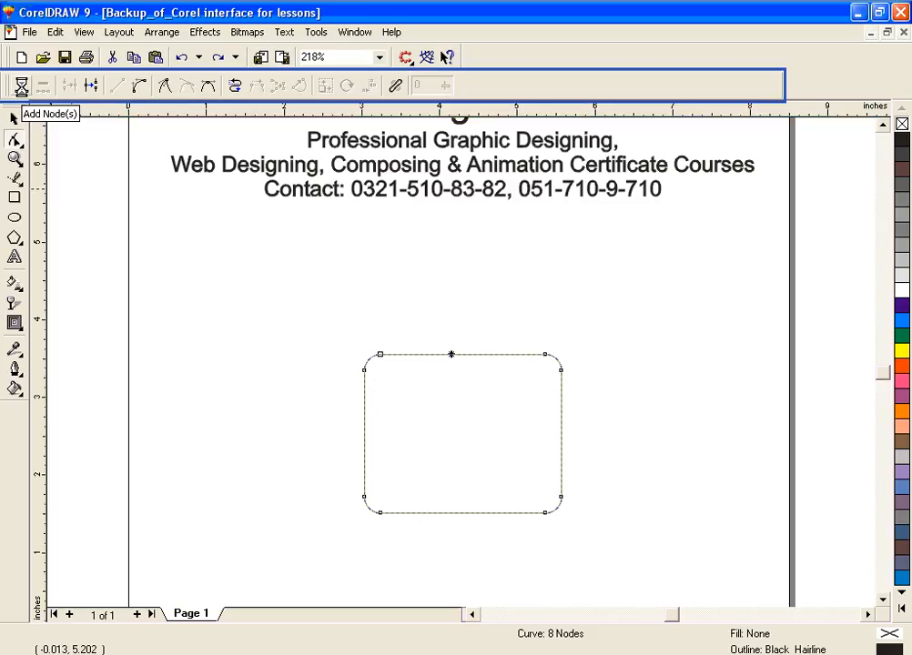
left_click(20, 85)
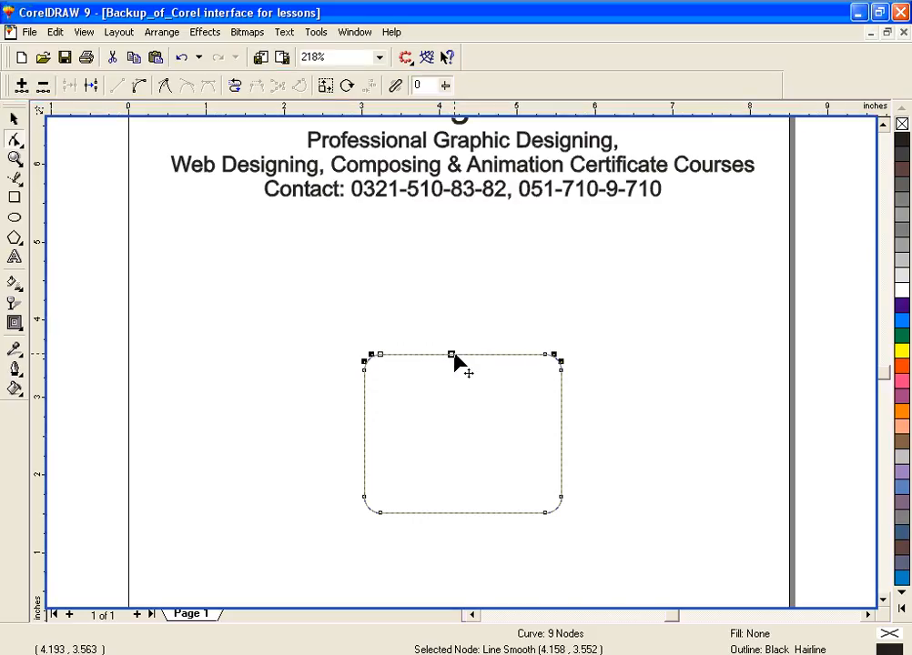
left_click_drag(453, 354, 464, 265)
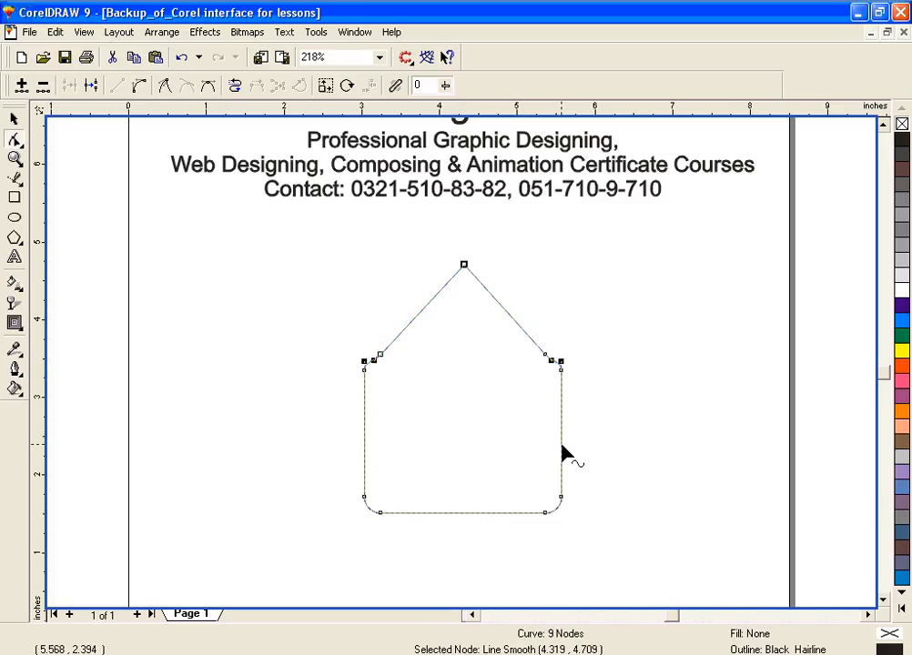
Step: Add a node in the middle of the right edge and pull it outward to about 7.1, 2.6 inches
left_click(564, 440)
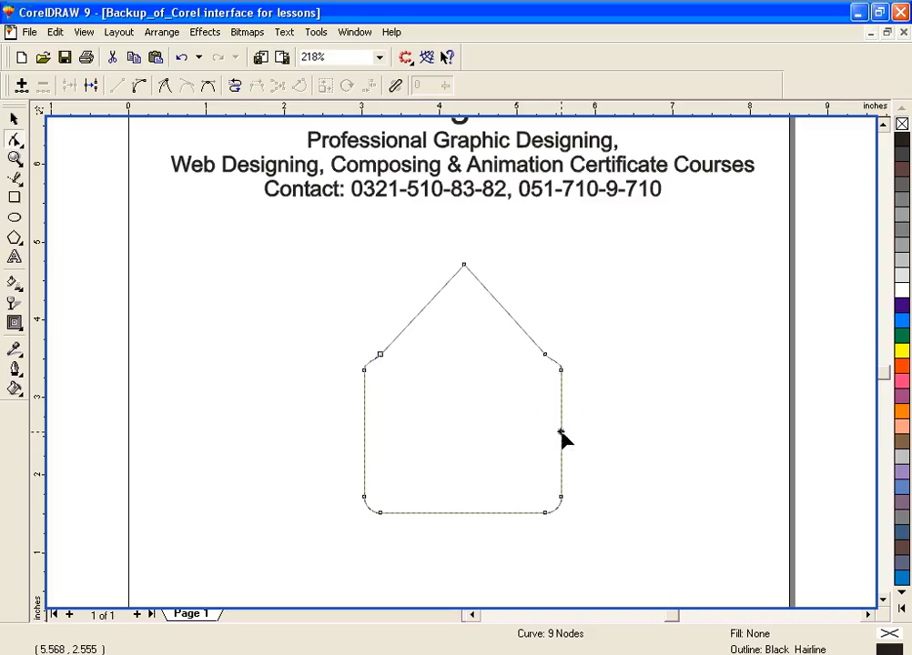
left_click(560, 432)
left_click(21, 86)
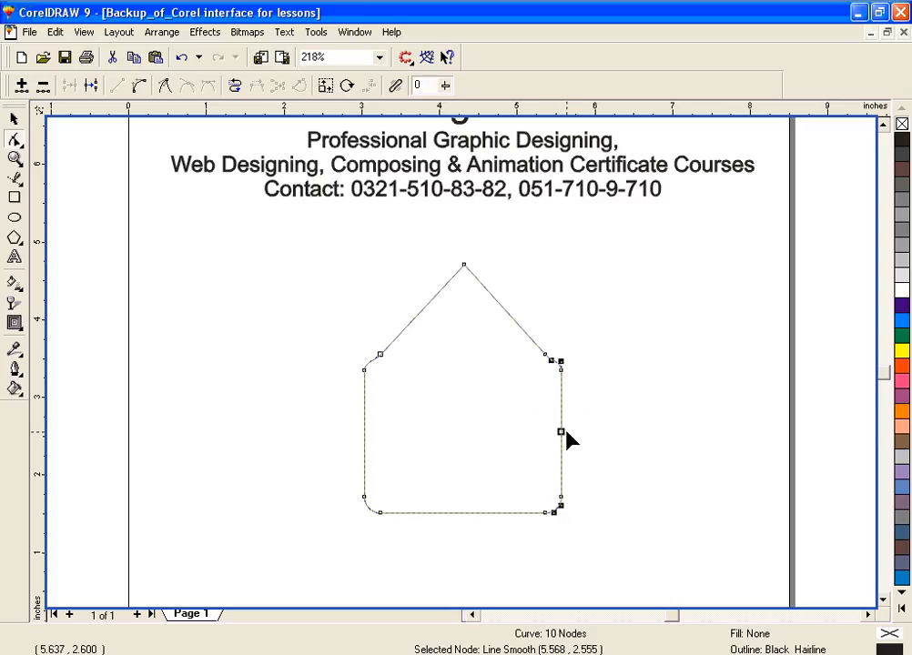
left_click_drag(562, 432, 684, 433)
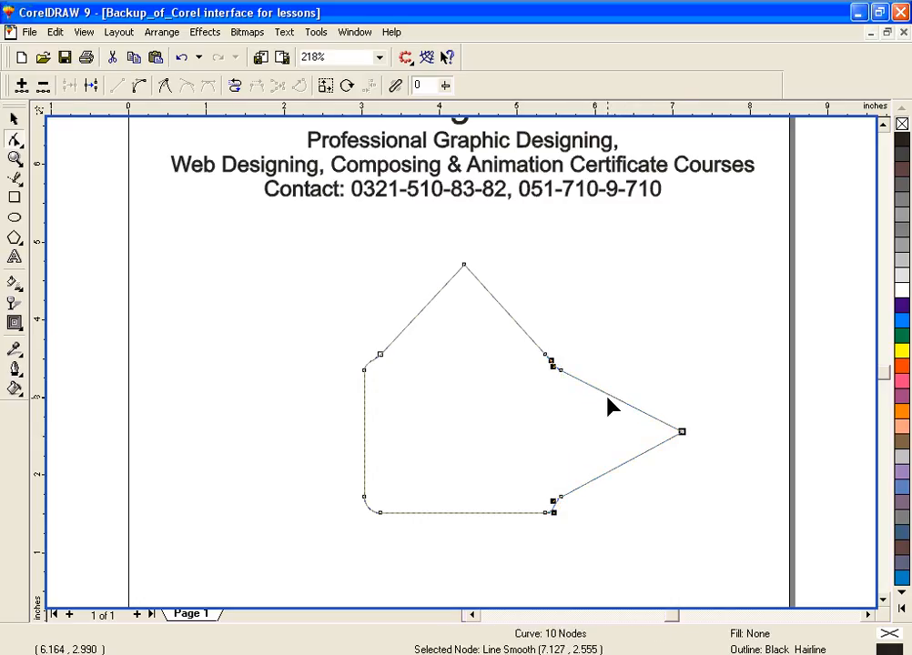
Step: Add a node on the right point's upper slope, move it inward, and pull the node above it outward into a second point
left_click(606, 393)
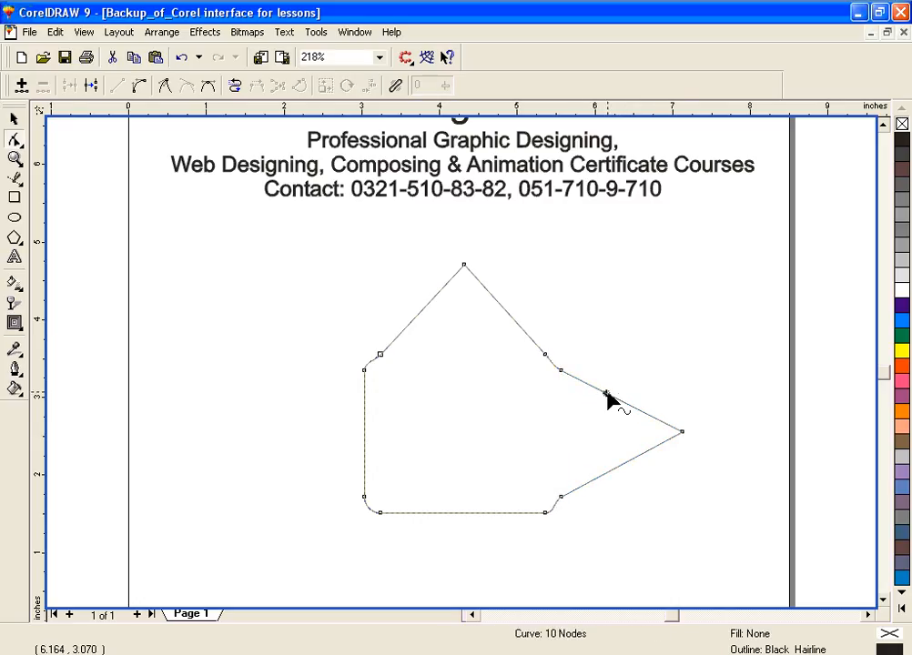
left_click(22, 84)
left_click_drag(606, 397, 579, 433)
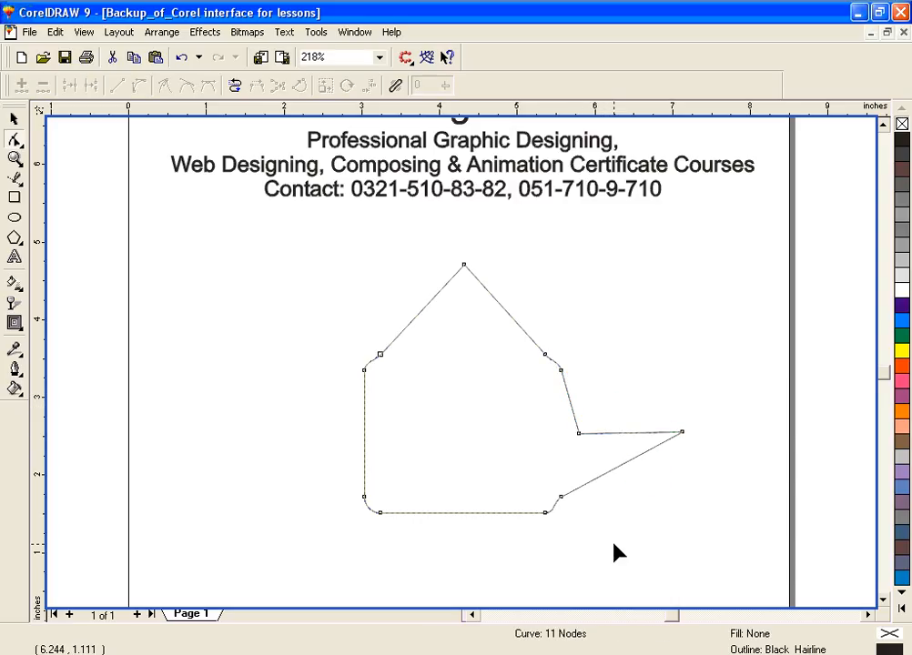
left_click_drag(563, 371, 639, 365)
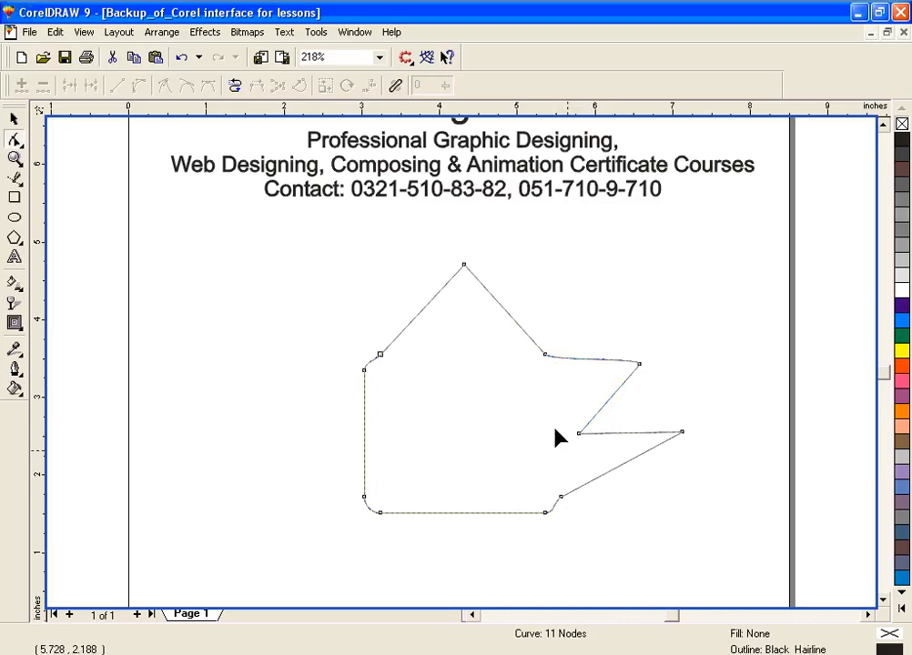
Step: Delete the two nodes on the shape's upper-left shoulder
left_click(464, 266)
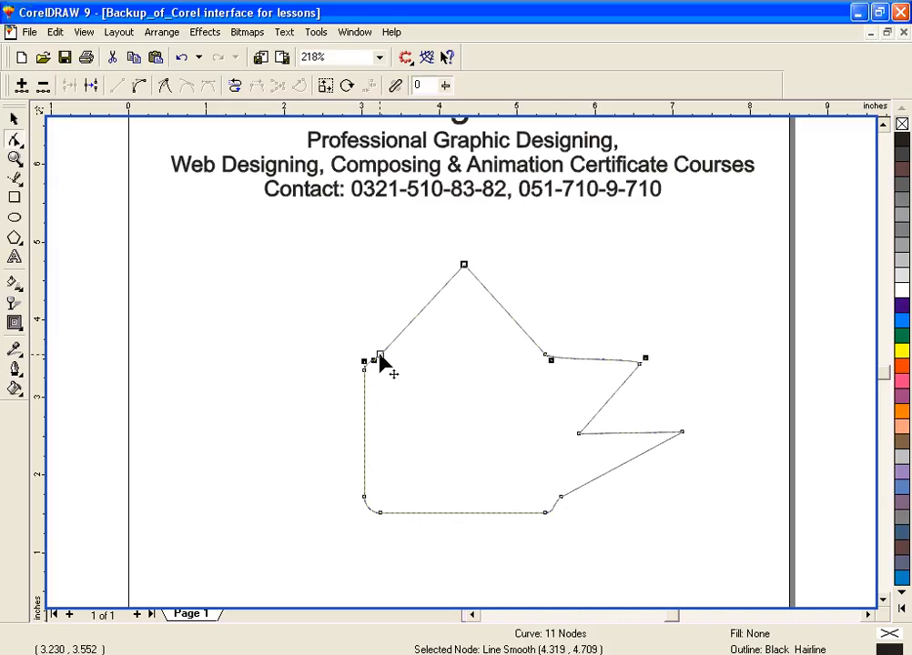
left_click(380, 355)
key("Delete")
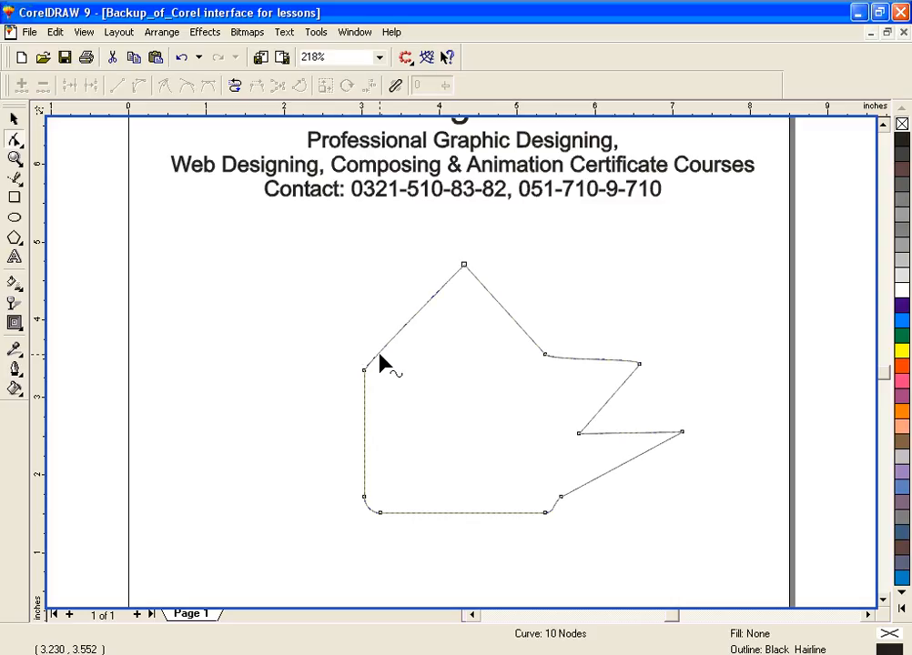
double_click(363, 369)
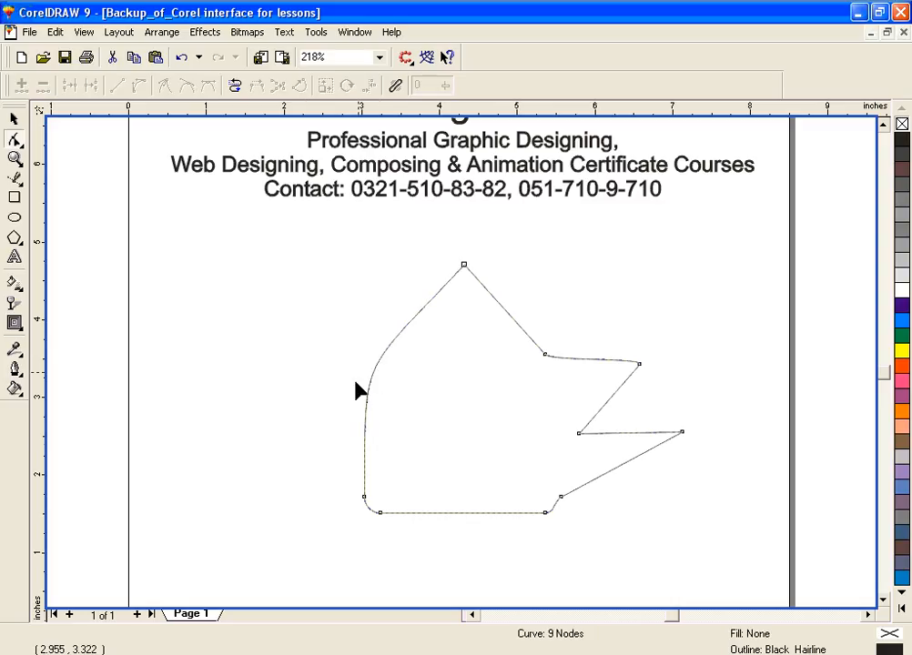
Step: Delete the two nodes at the shape's lower-left corner
left_click(363, 498)
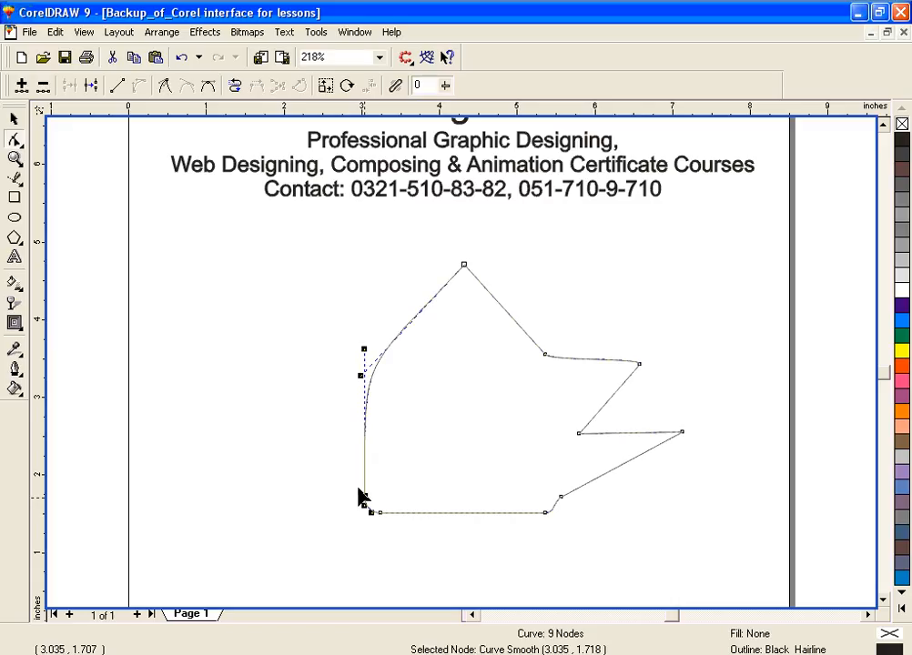
left_click(43, 85)
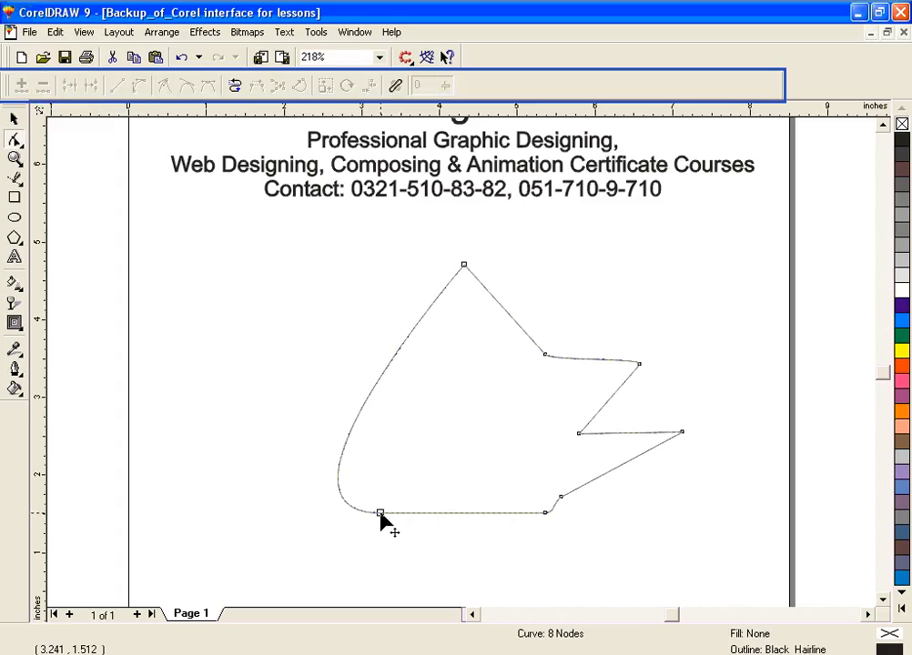
left_click(380, 513)
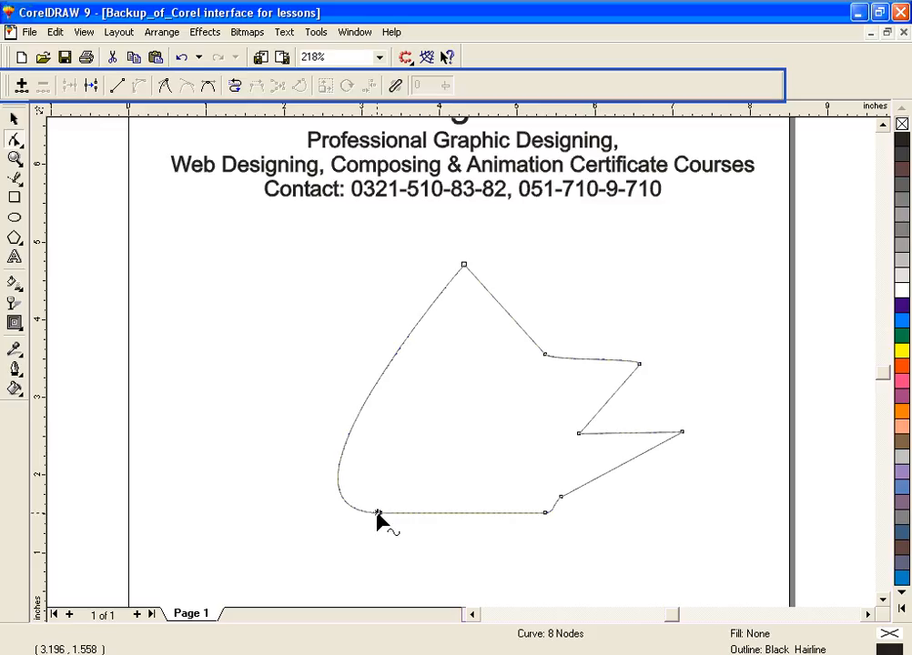
left_click_drag(368, 489, 401, 535)
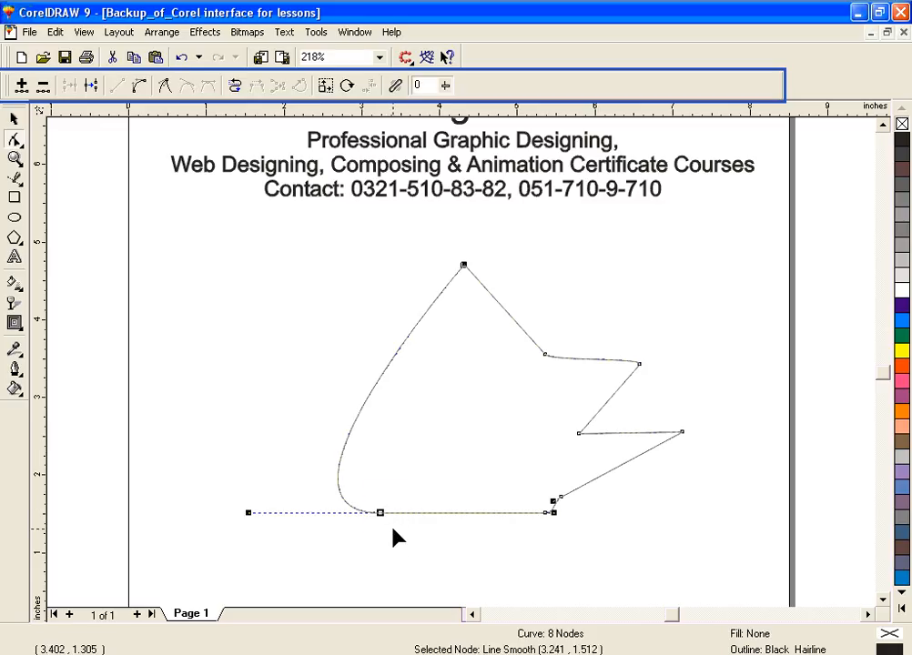
left_click(43, 85)
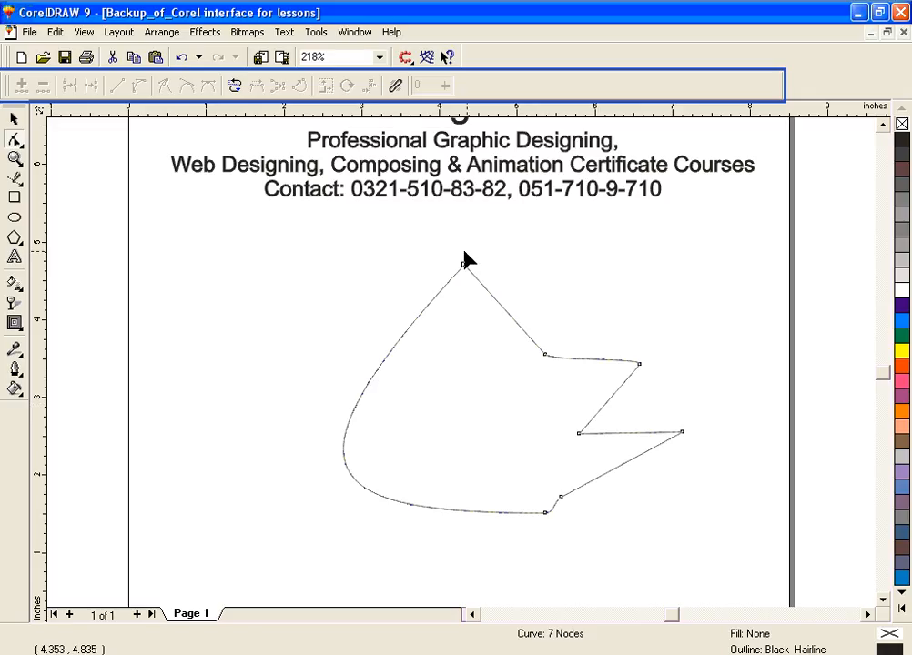
Step: Delete the peak node and the four nodes forming the two points on the shape's right side
left_click_drag(453, 251, 492, 302)
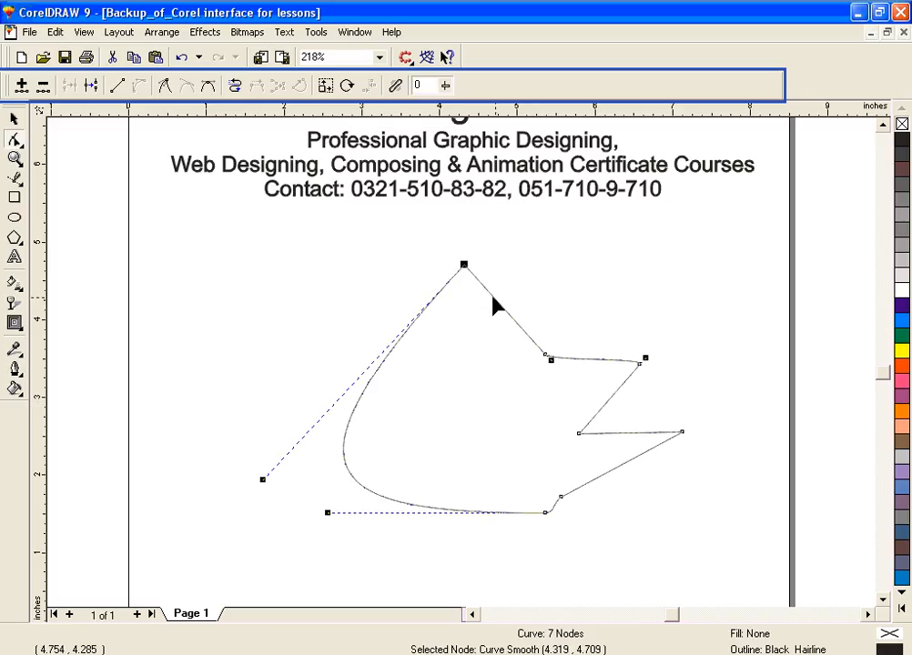
left_click(43, 86)
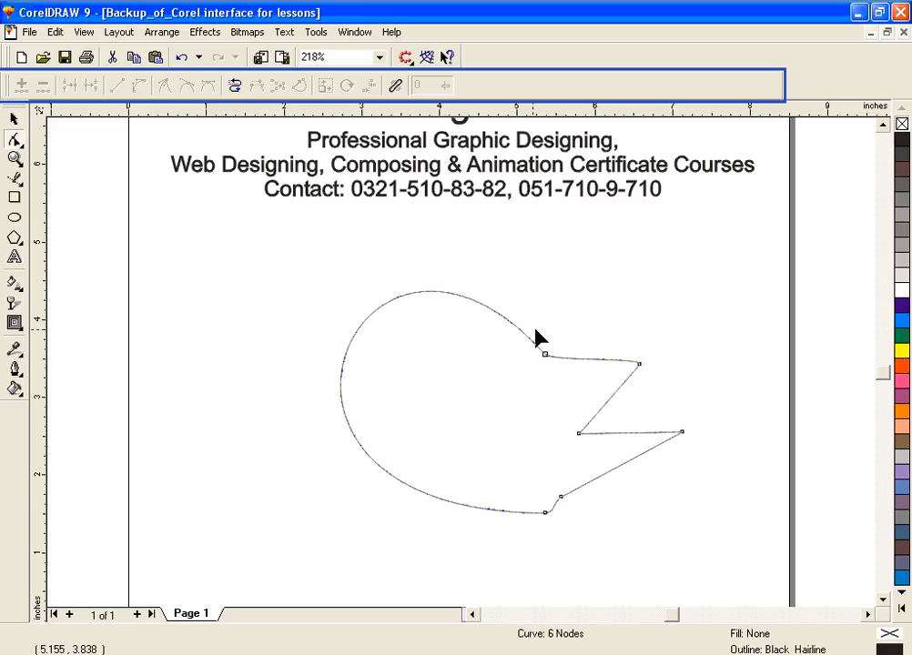
left_click_drag(533, 329, 665, 389)
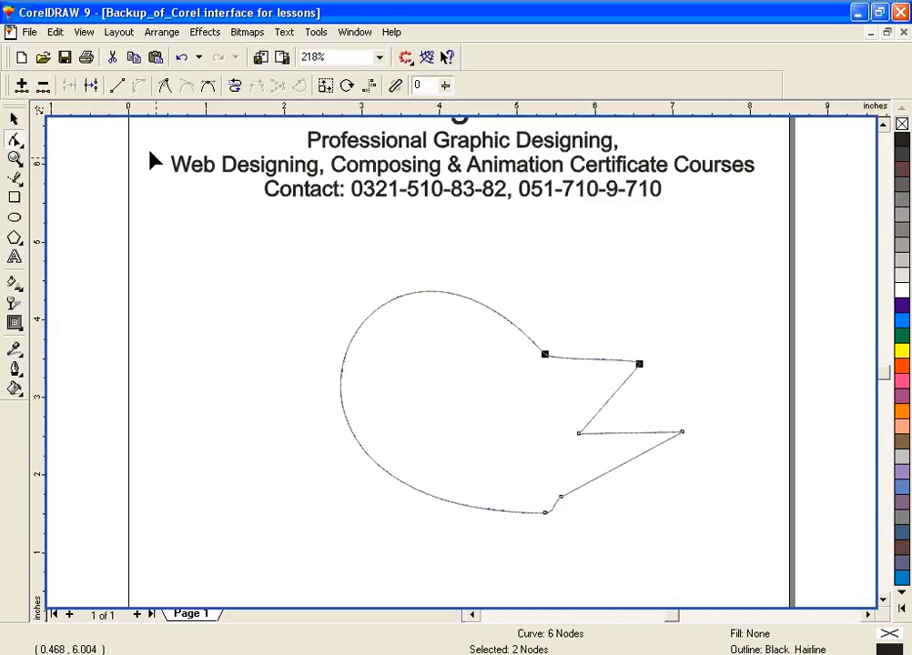
left_click(43, 86)
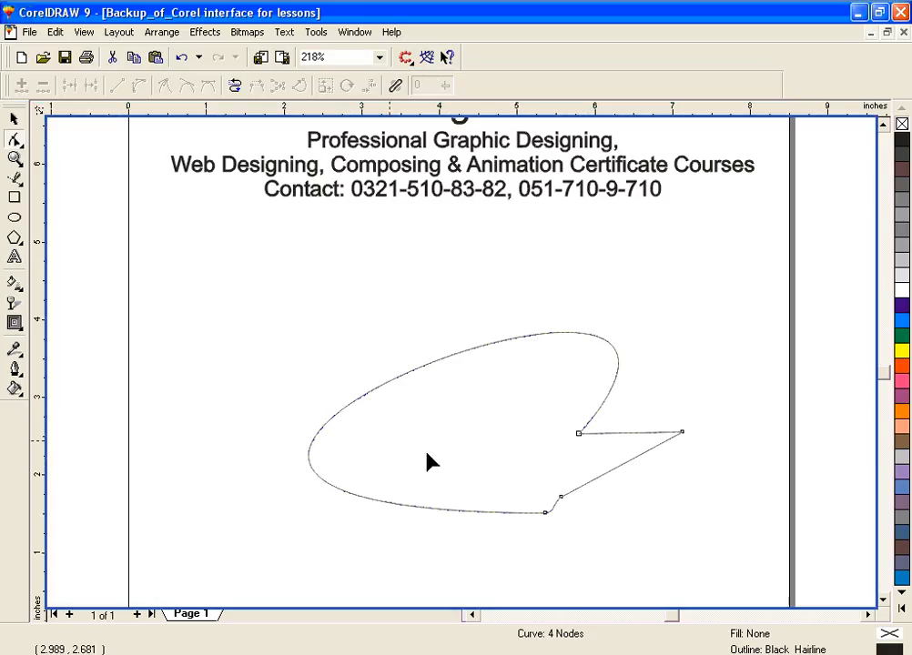
left_click_drag(553, 401, 707, 477)
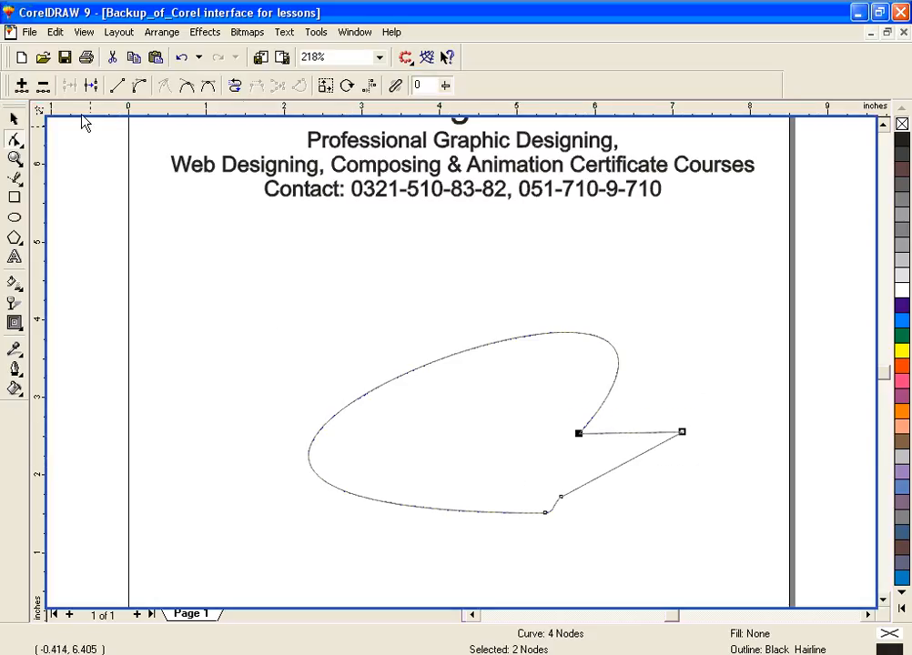
left_click(42, 86)
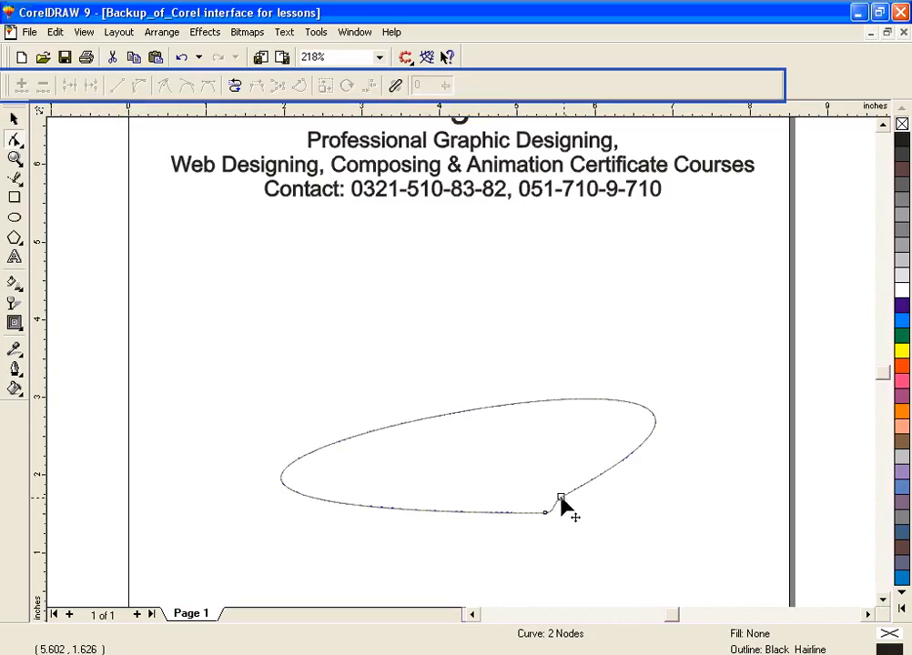
Step: Move the bottom node to about 4.5, 1.0 inches and pull the curve's far upper-left end inward toward the nodes
left_click_drag(562, 498, 474, 549)
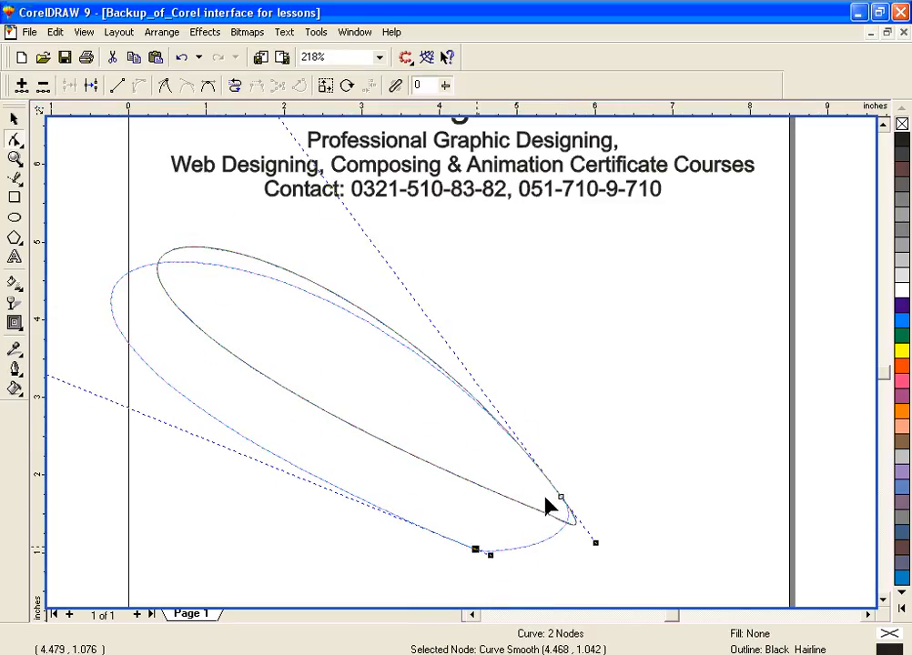
left_click(656, 470)
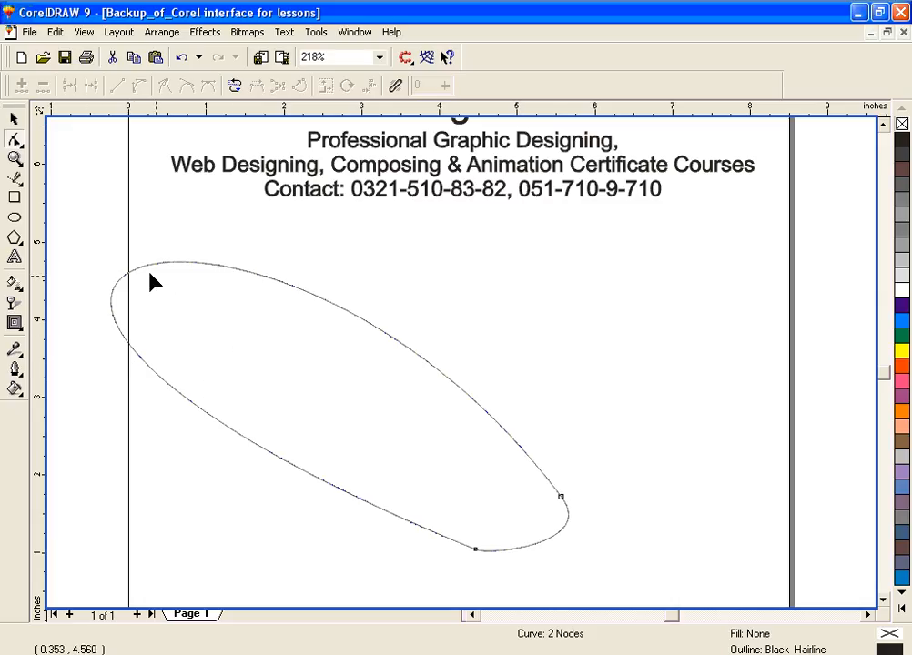
left_click_drag(146, 264, 446, 449)
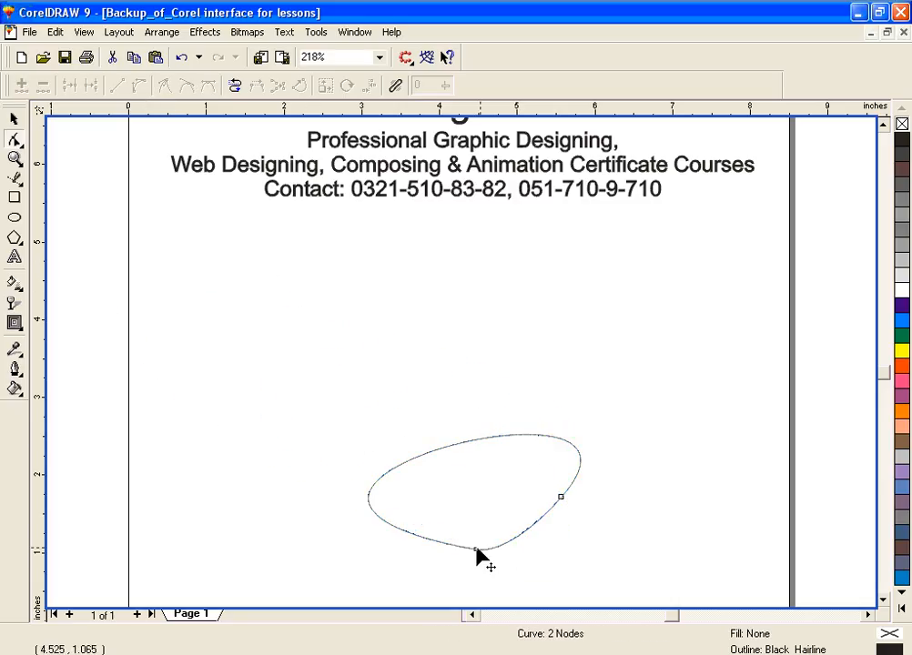
Step: Move the bottom node up to about 4.5, 1.6 inches and the right node to about 5.3, 1.5 inches
left_click_drag(475, 549, 479, 503)
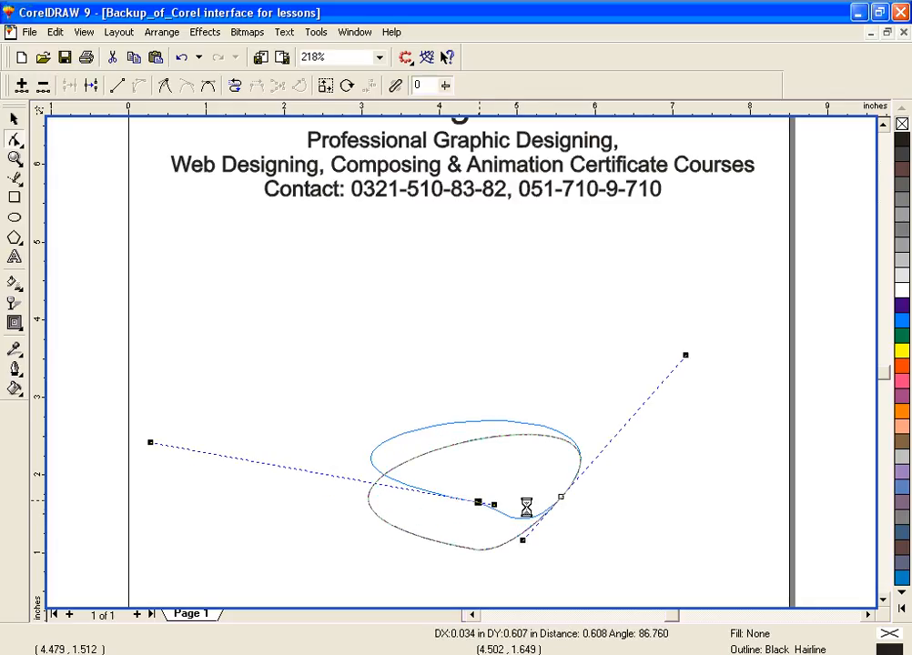
left_click(560, 498)
left_click_drag(559, 497, 541, 513)
left_click(521, 574)
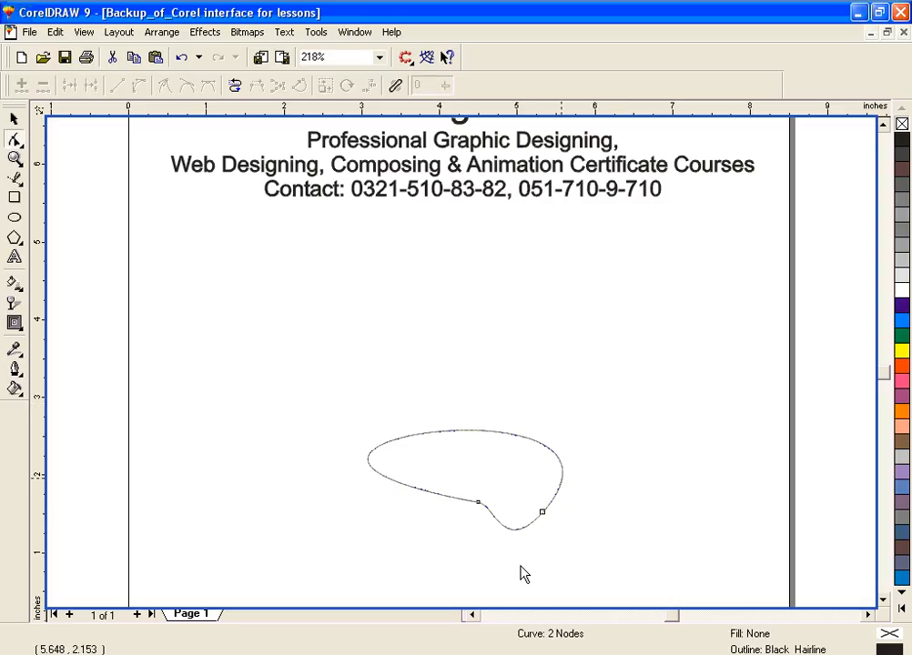
left_click(401, 619)
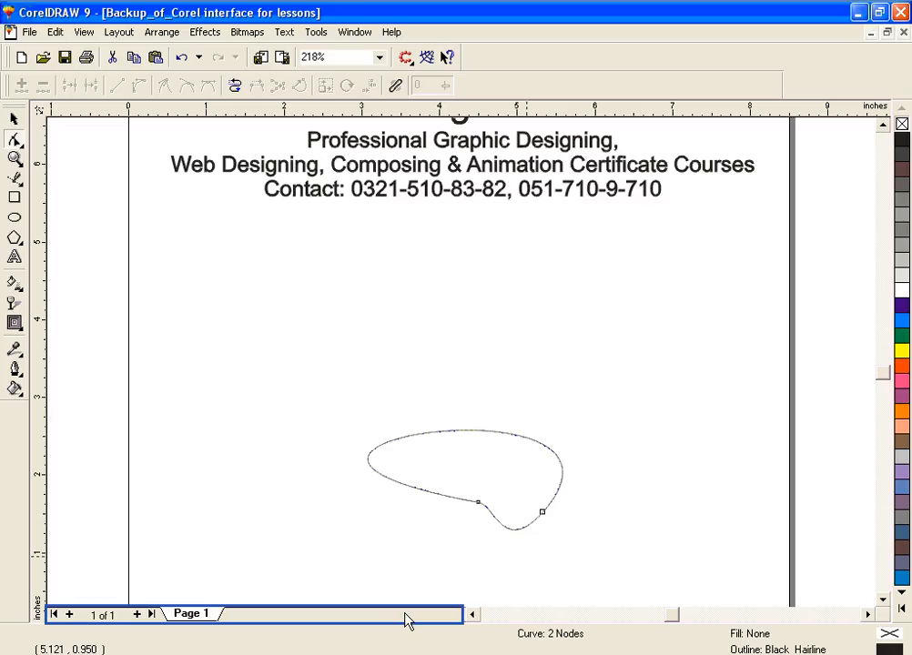
left_click(482, 547)
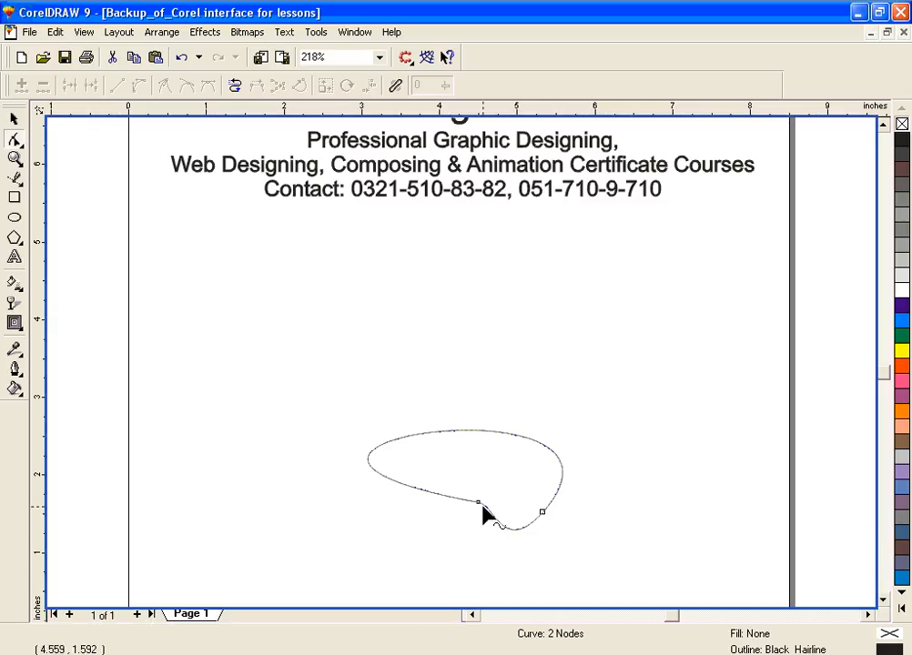
Step: Move the left node to about 4.1, 1.8 inches and shorten its long left handle to shrink the bulge
left_click_drag(479, 505, 456, 495)
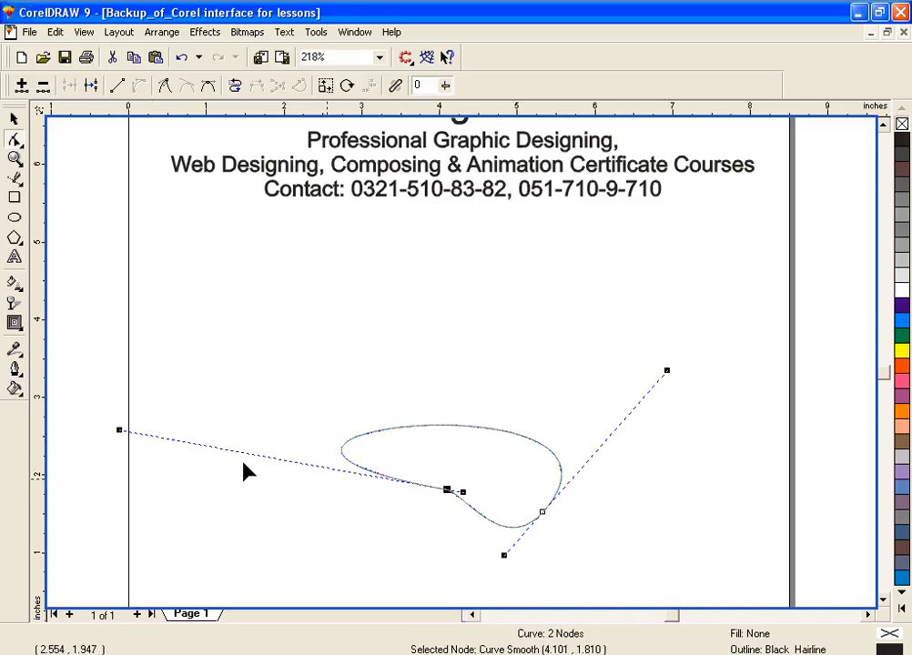
left_click(119, 433)
left_click_drag(119, 433, 327, 478)
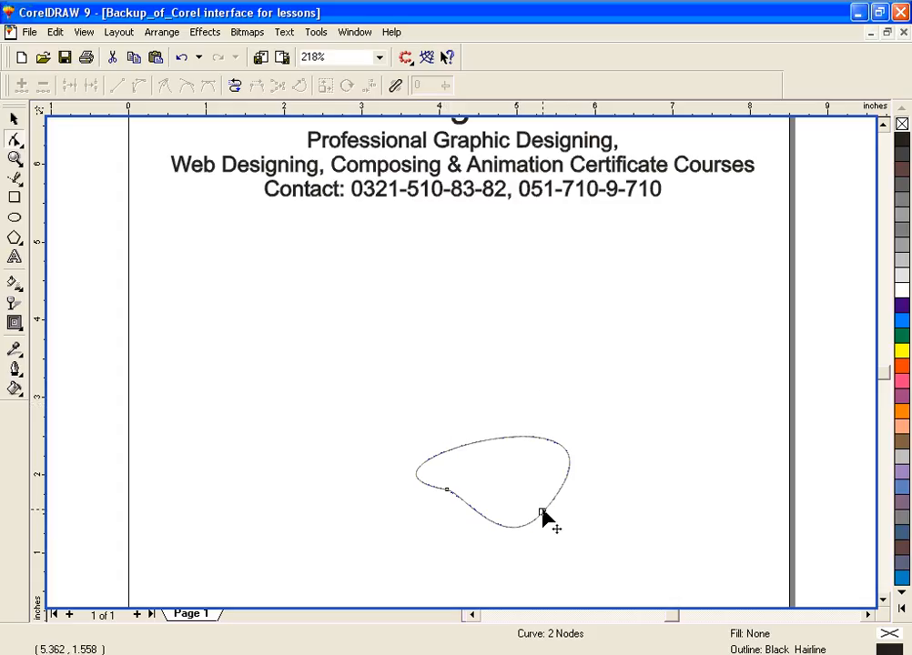
Step: Move the right node up to about 5.6, 2.8 inches to form a slanted oval
left_click_drag(542, 514, 565, 413)
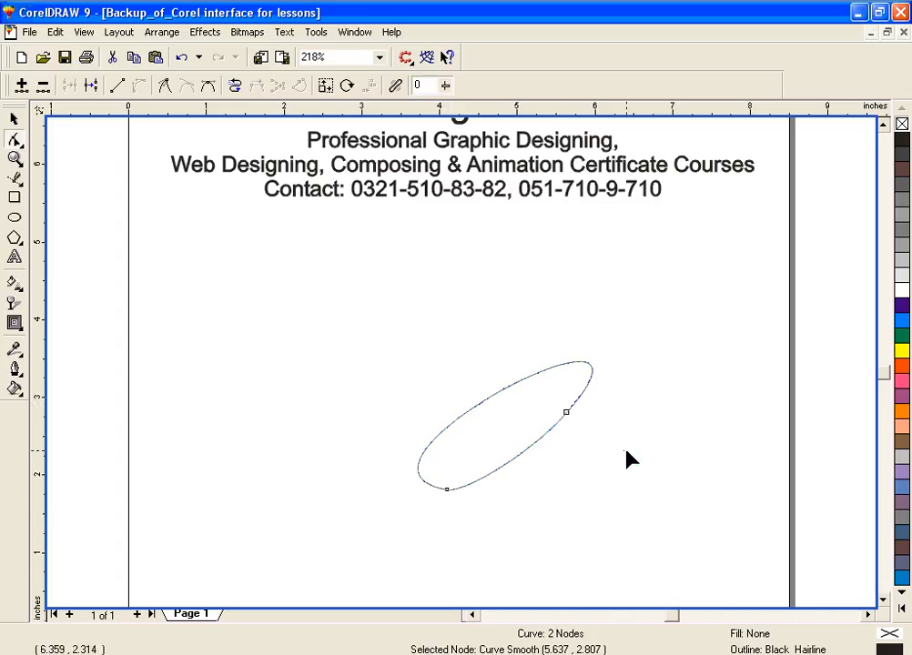
left_click_drag(652, 342, 352, 518)
Step: Rotate the whole slanted oval about 43° counterclockwise so that it stands upright
left_click(14, 118)
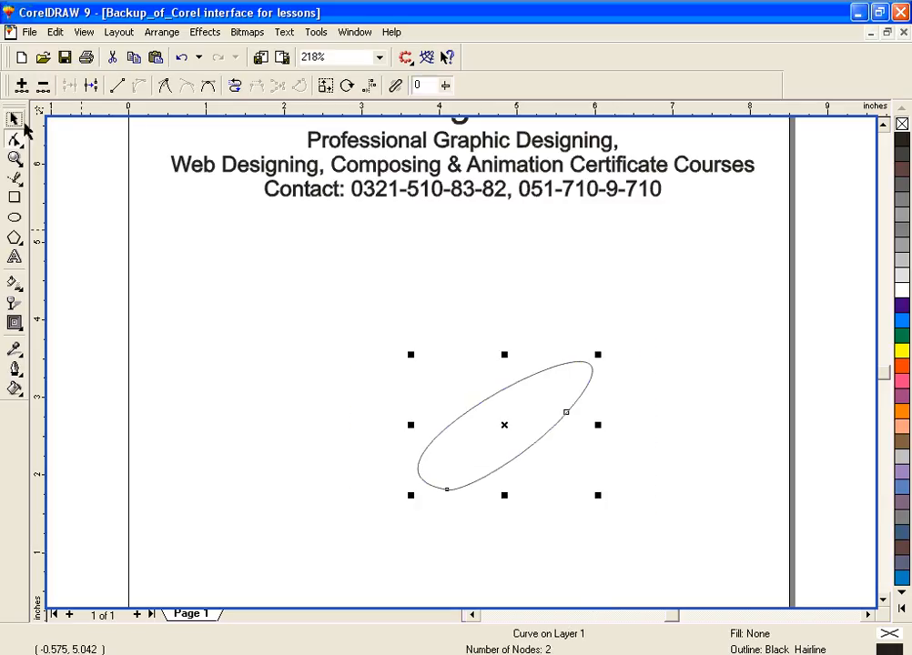
left_click(505, 432)
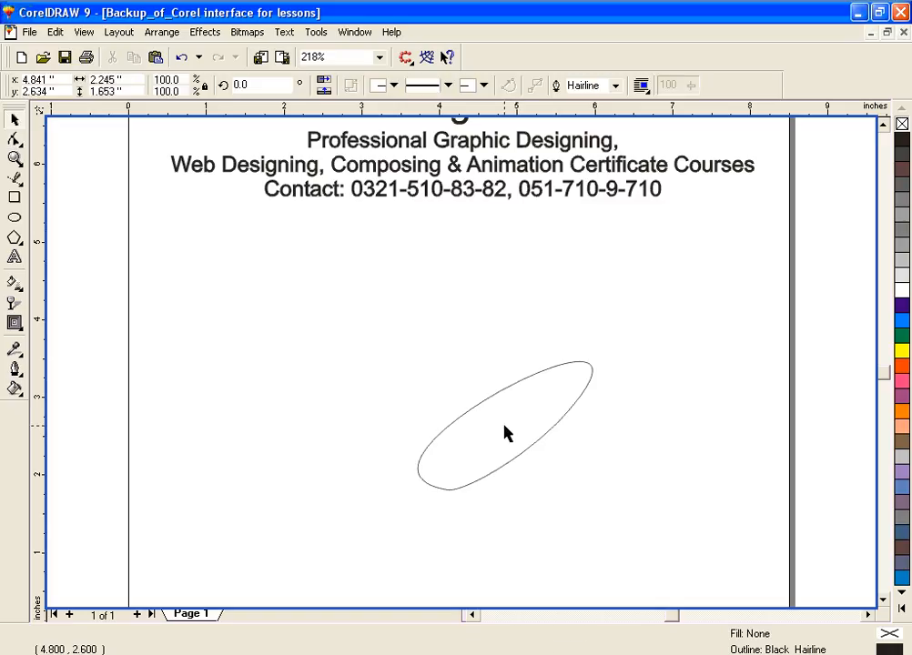
left_click(490, 406)
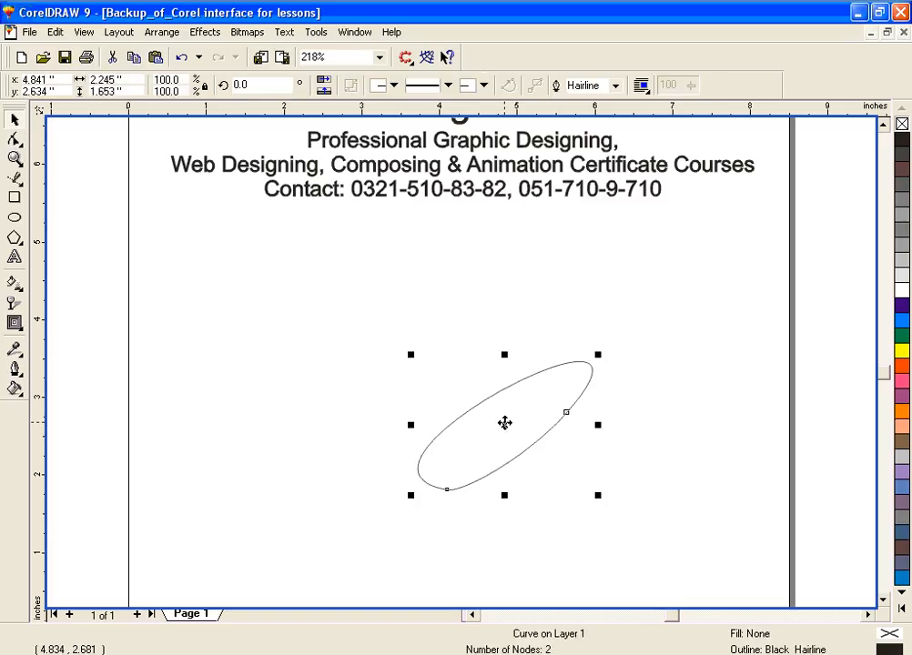
left_click(505, 422)
left_click_drag(410, 354, 382, 433)
left_click(505, 419)
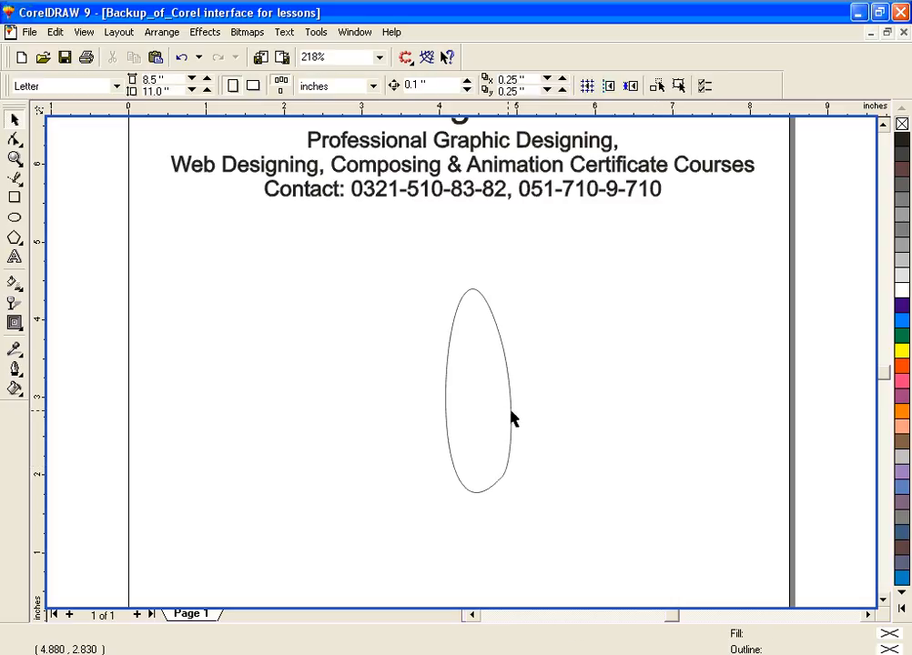
Step: Stretch the upright oval horizontally to about 1.44 inches wide and rotate it slightly clockwise
left_click(510, 418)
left_click_drag(516, 388, 578, 397)
left_click(505, 391)
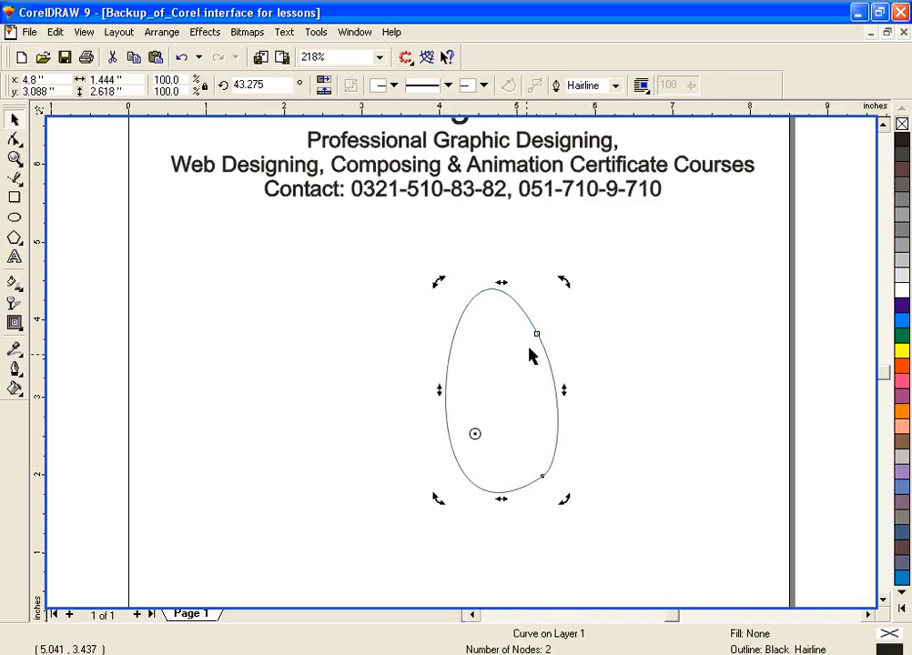
left_click_drag(560, 283, 576, 290)
left_click(718, 304)
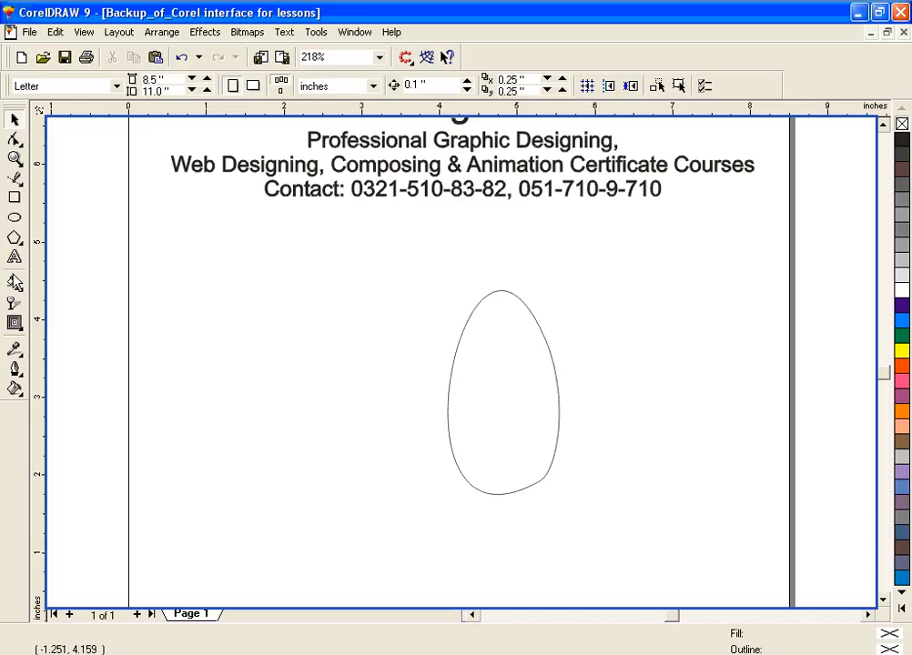
Step: Show the related editing tools grouped with the Shape tool
left_click(14, 143)
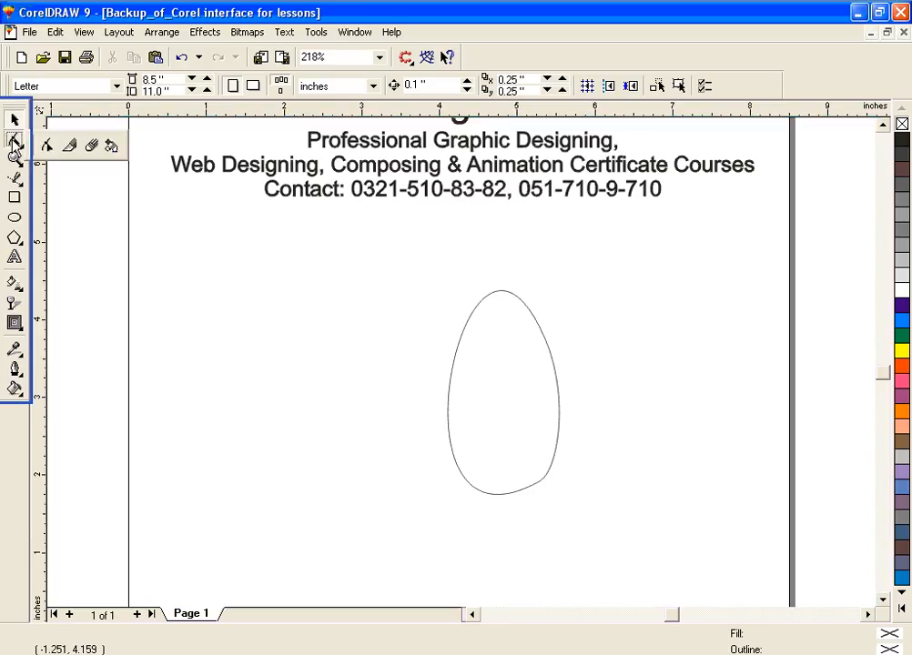